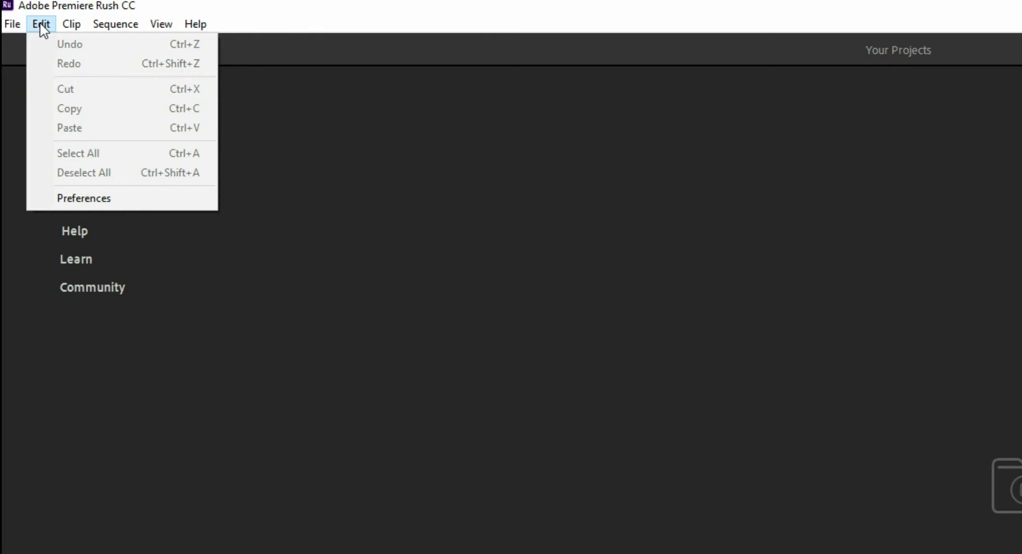
mouse_move(155, 25)
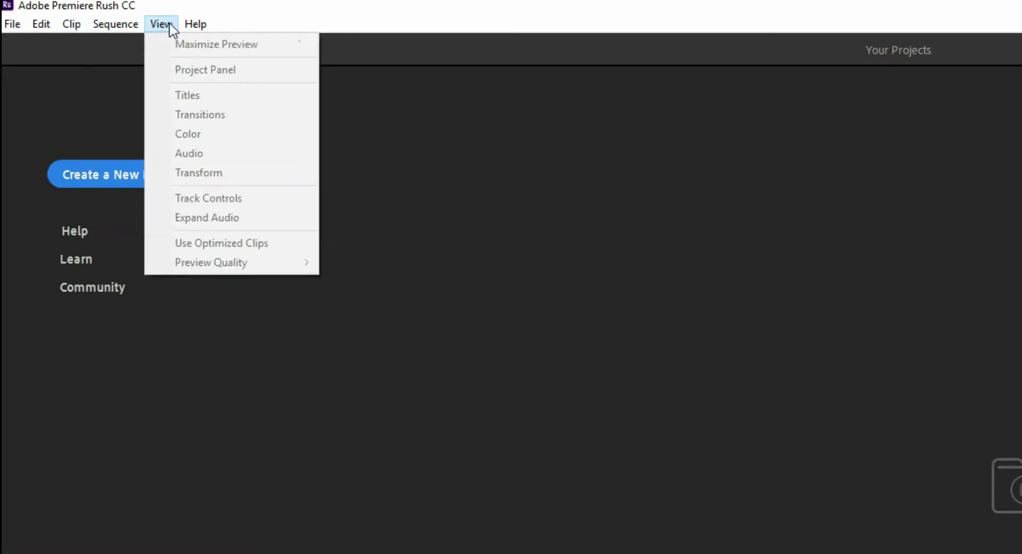
mouse_move(197, 26)
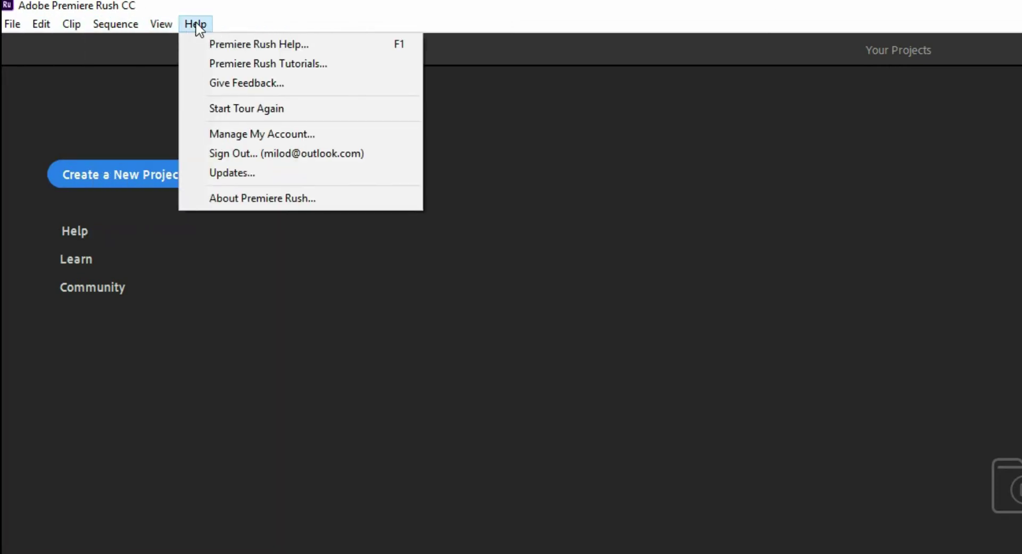
left_click(319, 19)
Step: Create a new project named Drink from clips MVI_3677, MVI_3678, MVI_3679 and MVI_3680 in the desktop's Drink folder
left_click(107, 175)
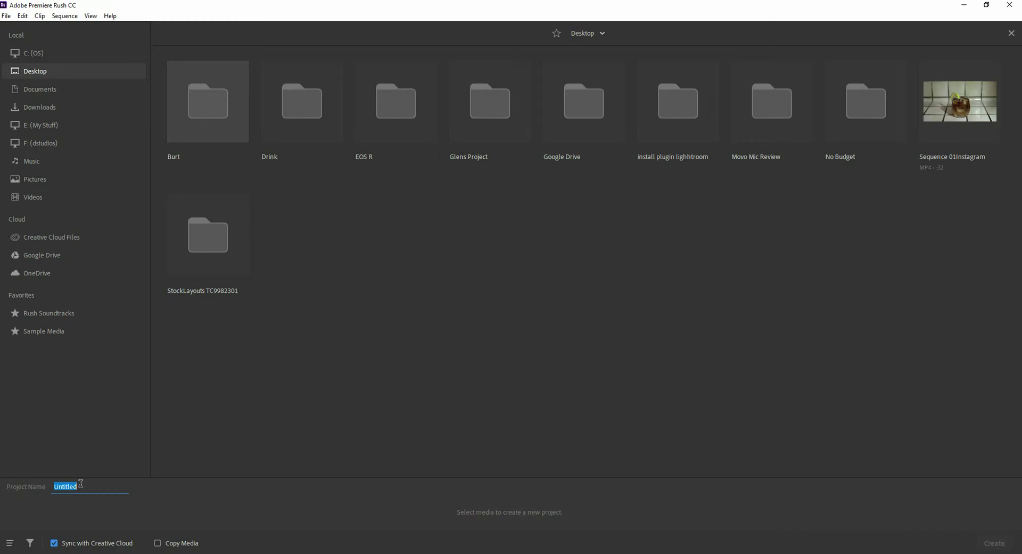
type("Drink")
double_click(302, 115)
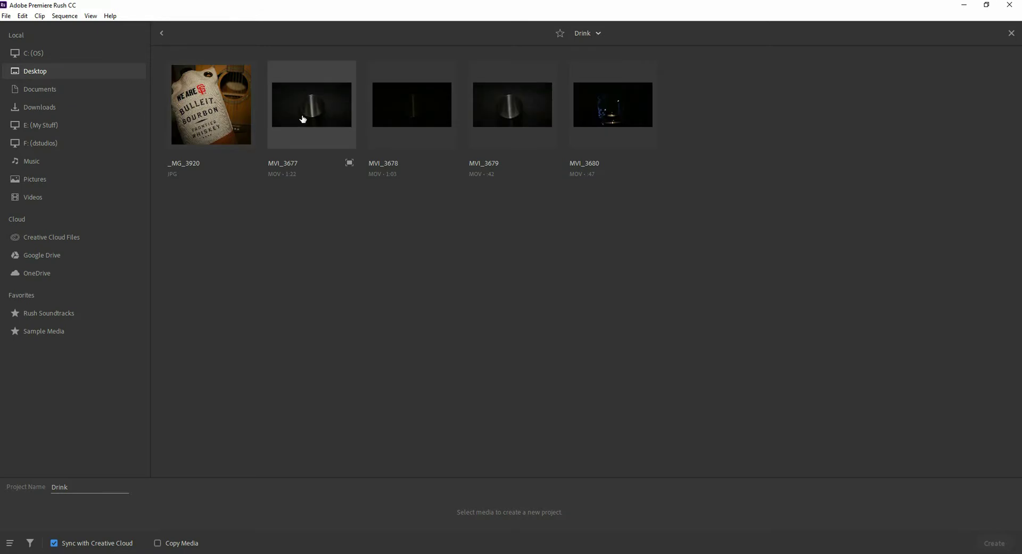
left_click(303, 119)
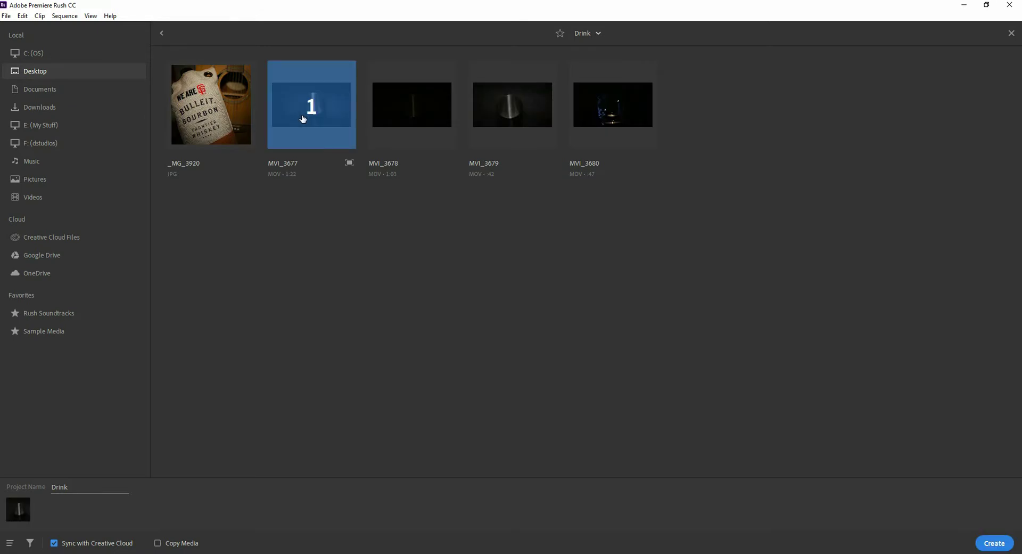
left_click(384, 119)
left_click(476, 122)
left_click(590, 106)
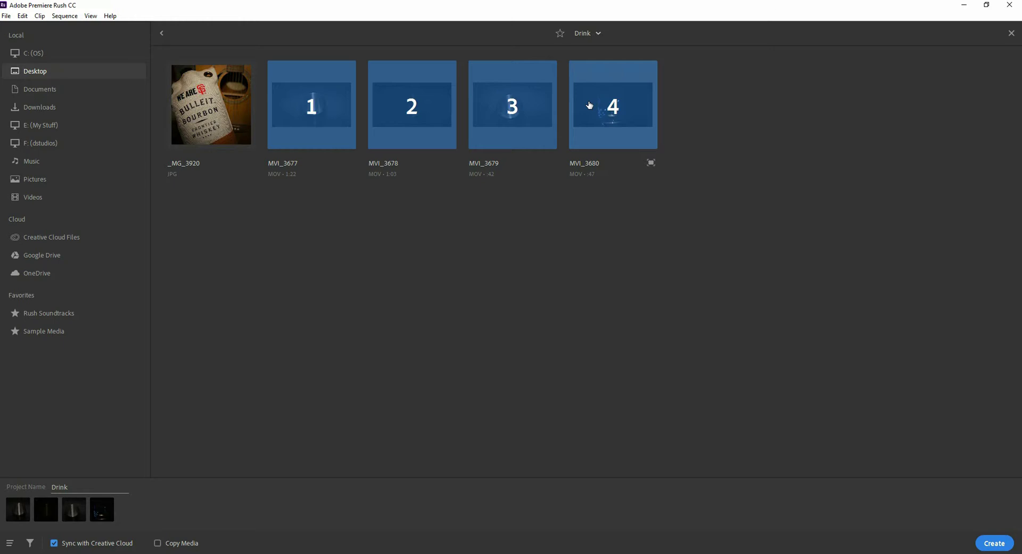
left_click(993, 543)
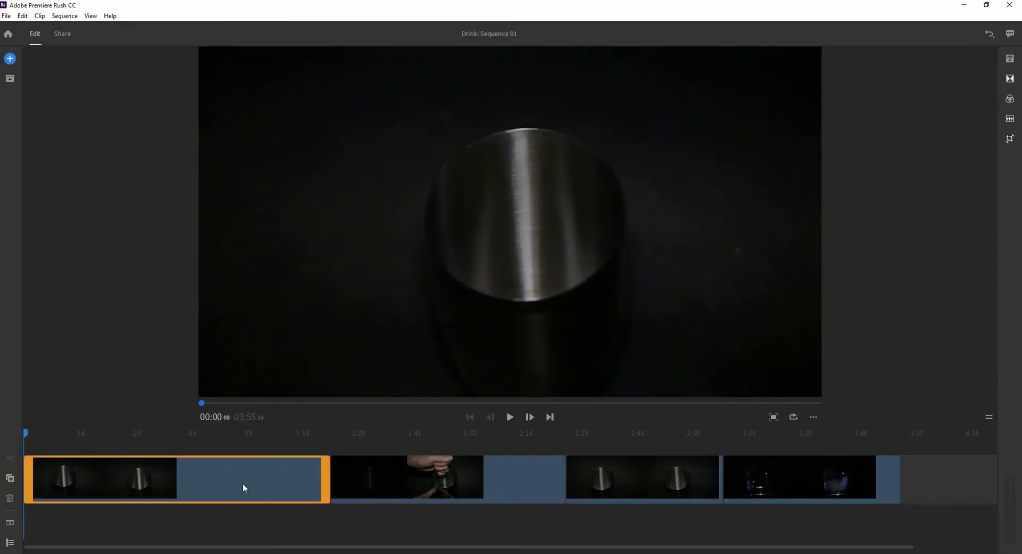
Step: Preview the opening of the first timeline clip and trim about 6 seconds off its start
key("space")
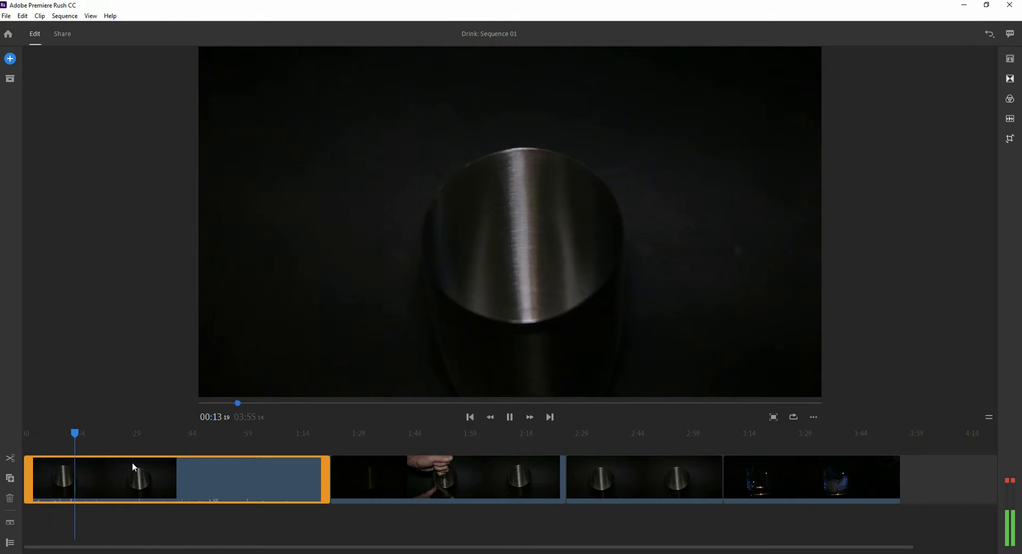
key("space")
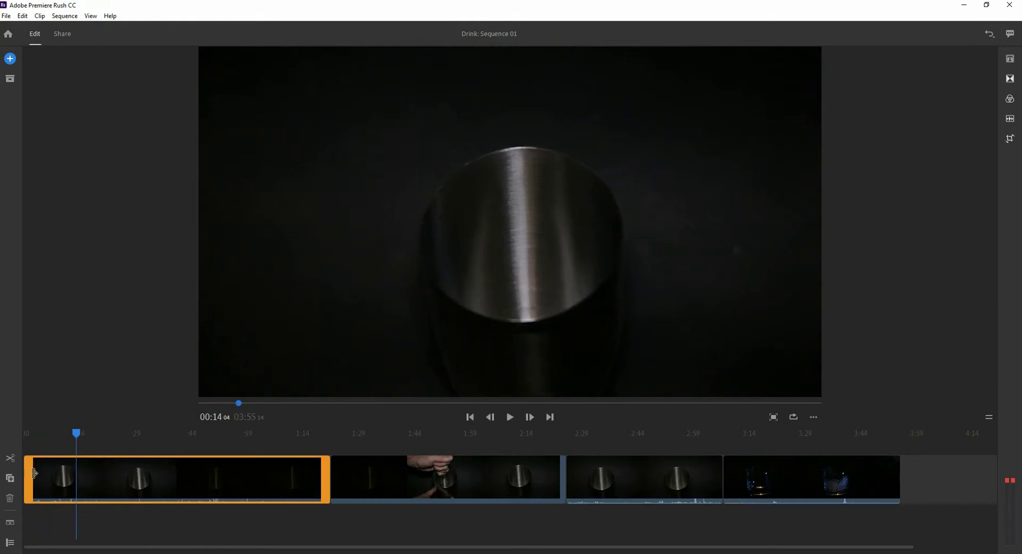
left_click_drag(37, 473, 70, 451)
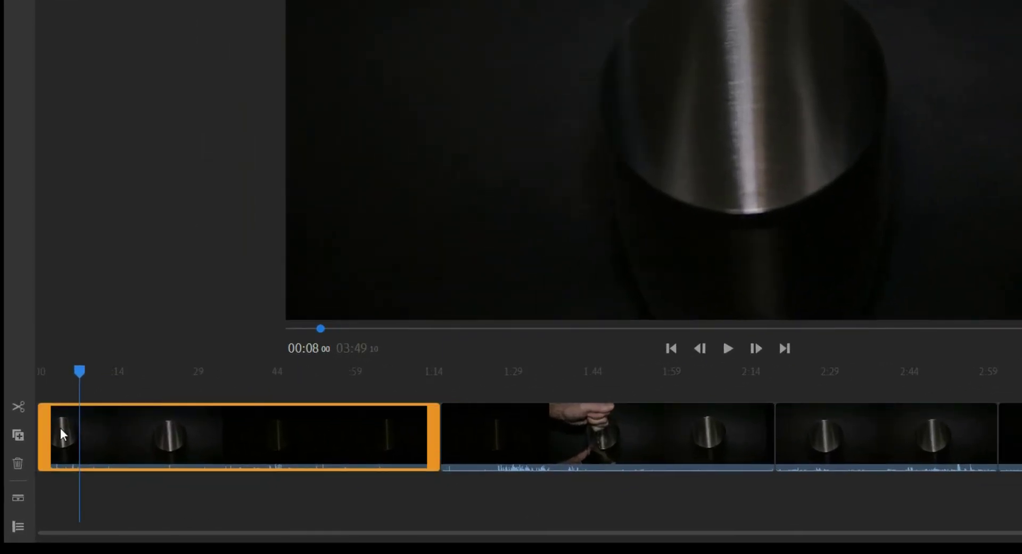
Step: Split the first clip at 8 seconds and delete the short piece before the cut
left_click(19, 407)
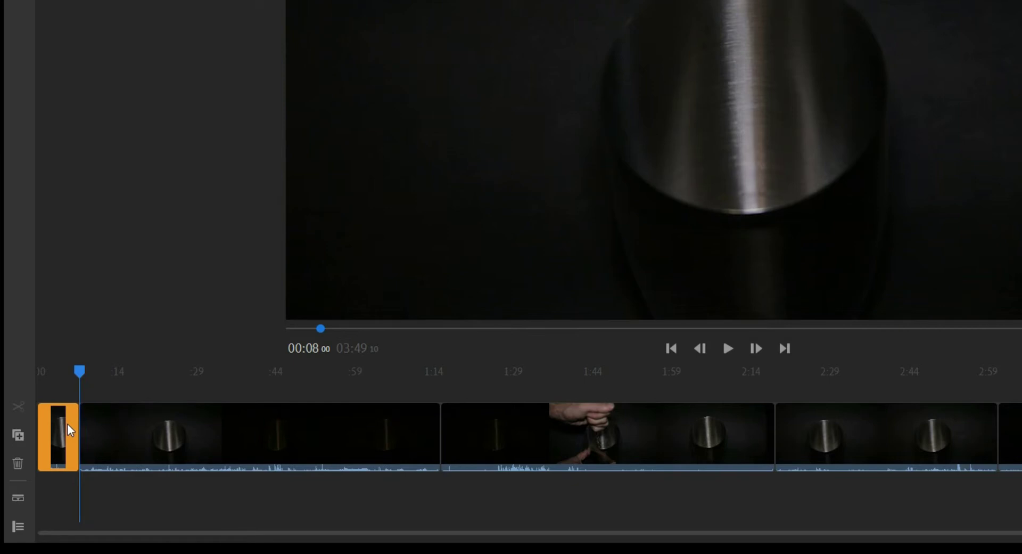
key("Delete")
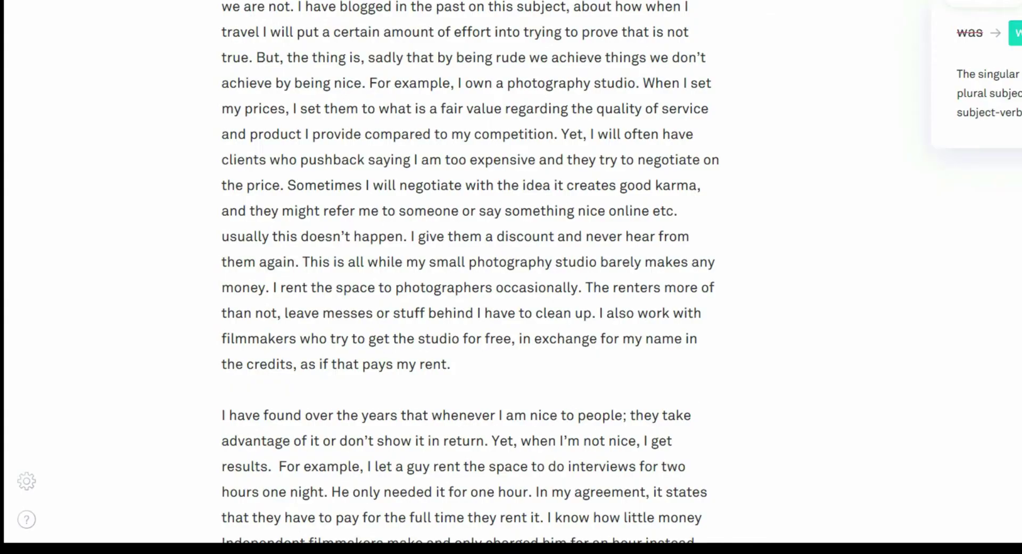
Step: Dismiss the Premiere Rush crash report without sending it and reopen the Drink project
key("alt+F4")
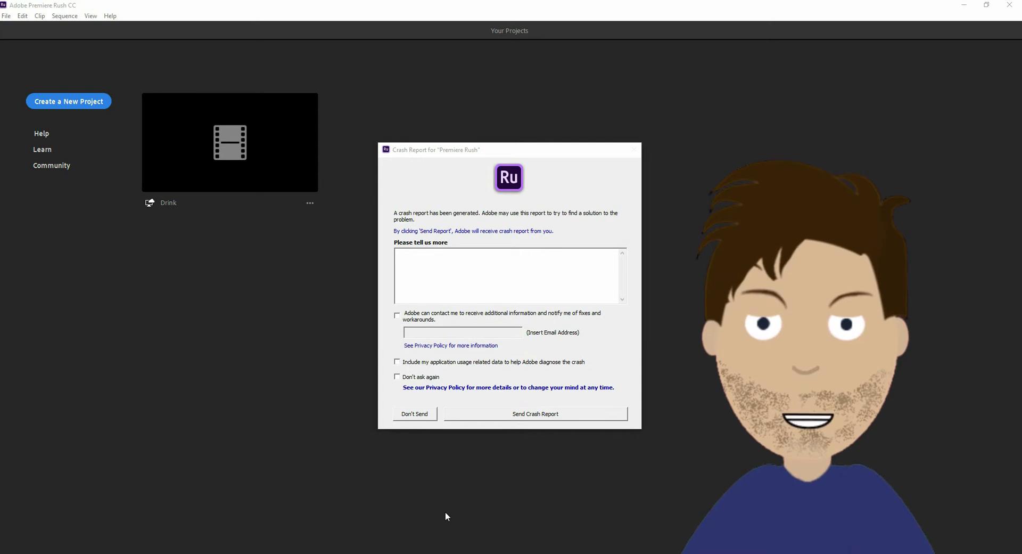
left_click(429, 187)
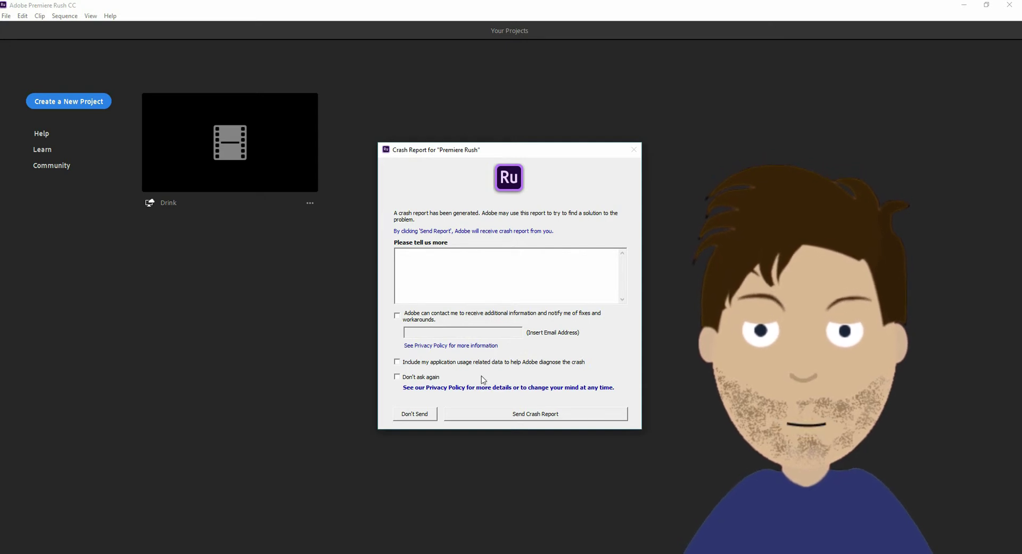
left_click(416, 415)
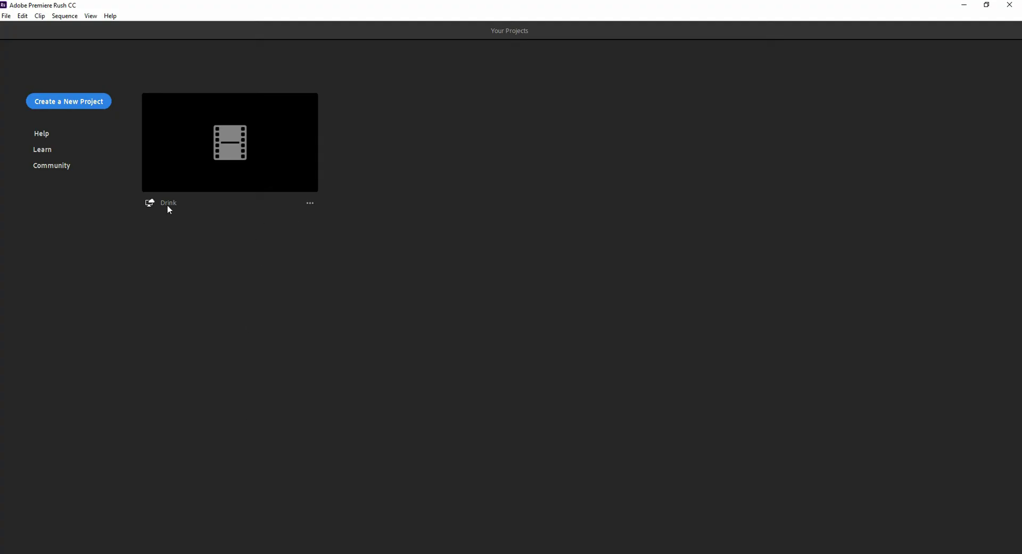
left_click(256, 152)
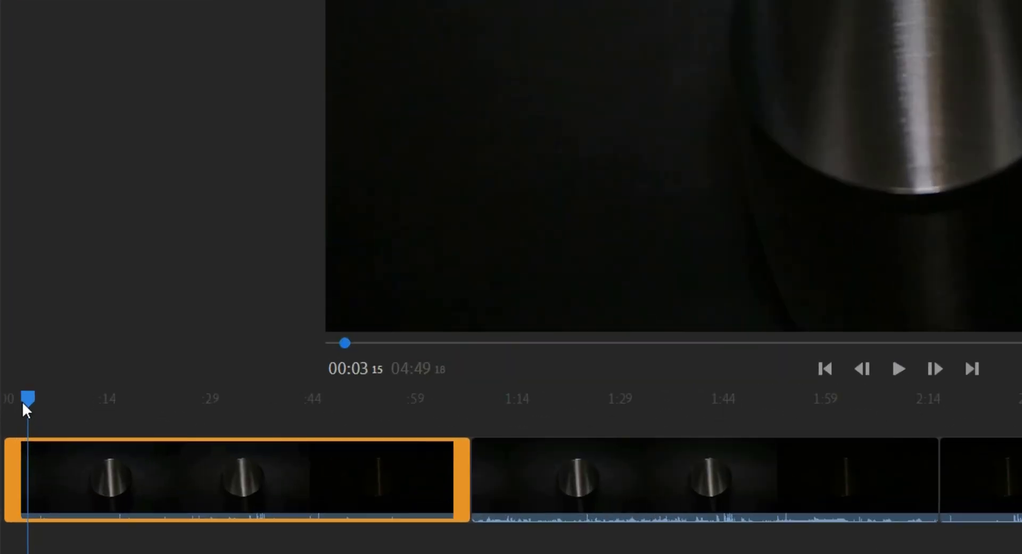
Step: Split the first timeline clip at about 12 seconds
left_click_drag(36, 436, 93, 400)
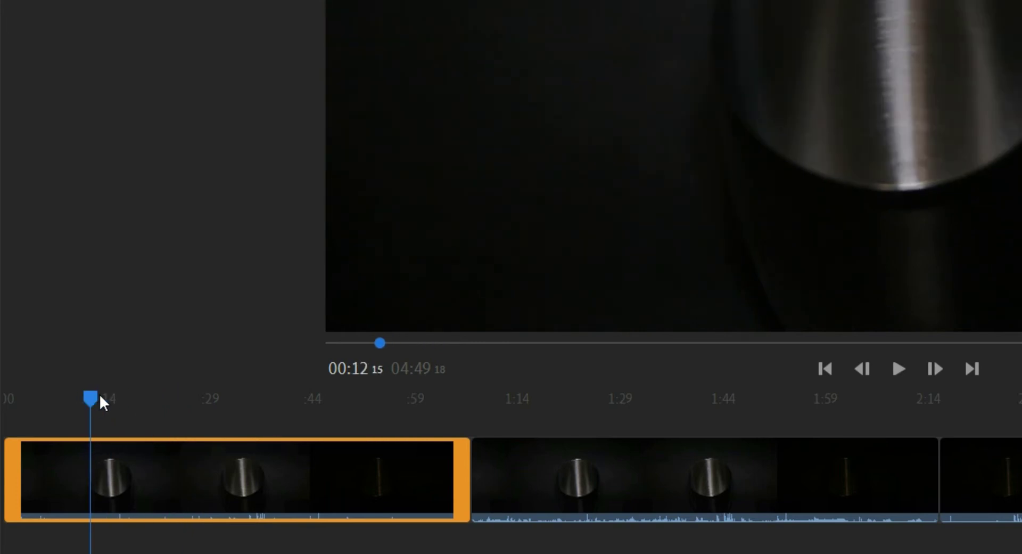
left_click_drag(91, 398, 119, 398)
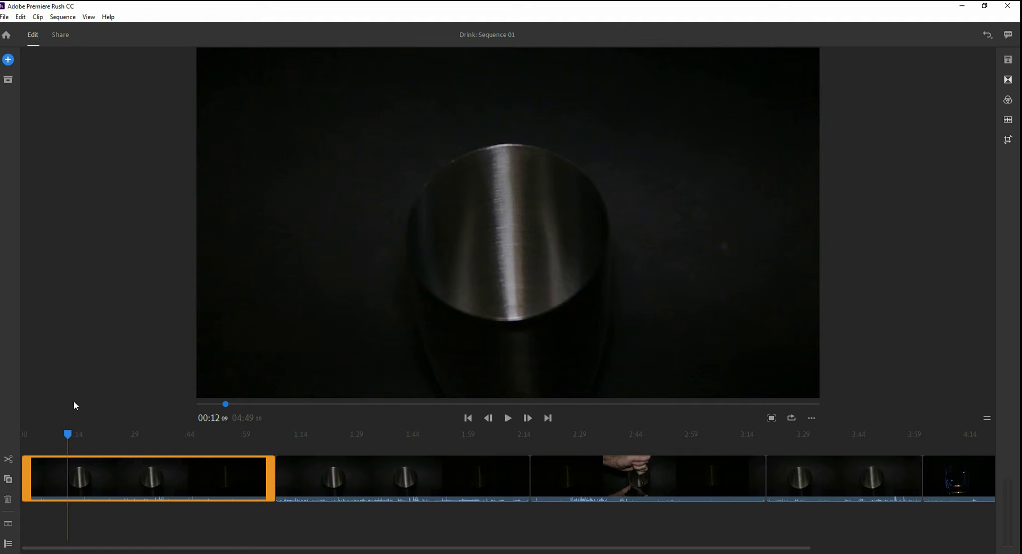
left_click(10, 460)
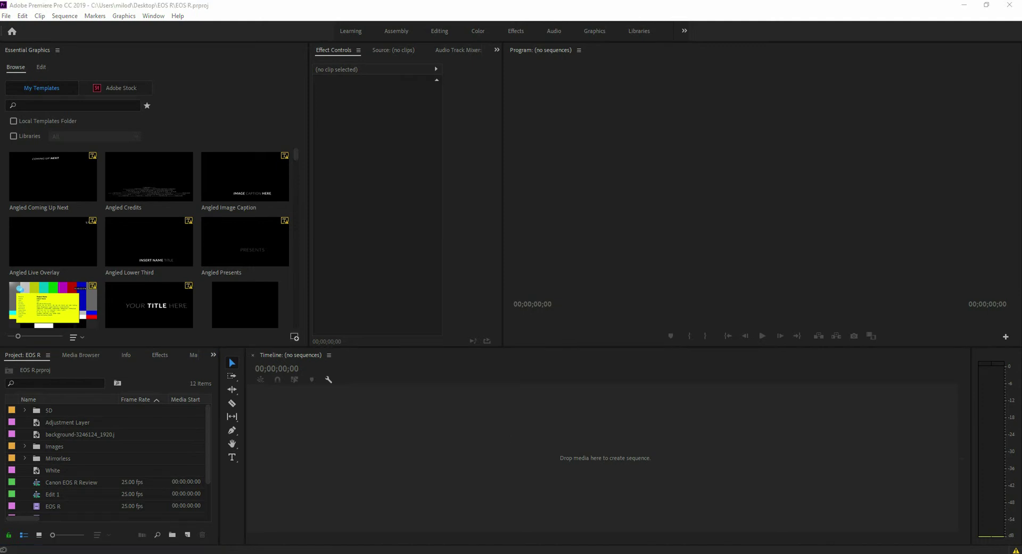
Step: Widen the Task Manager window and its Memory column to check the memory used by Adobe Premiere Rush CC
left_click_drag(632, 197, 580, 160)
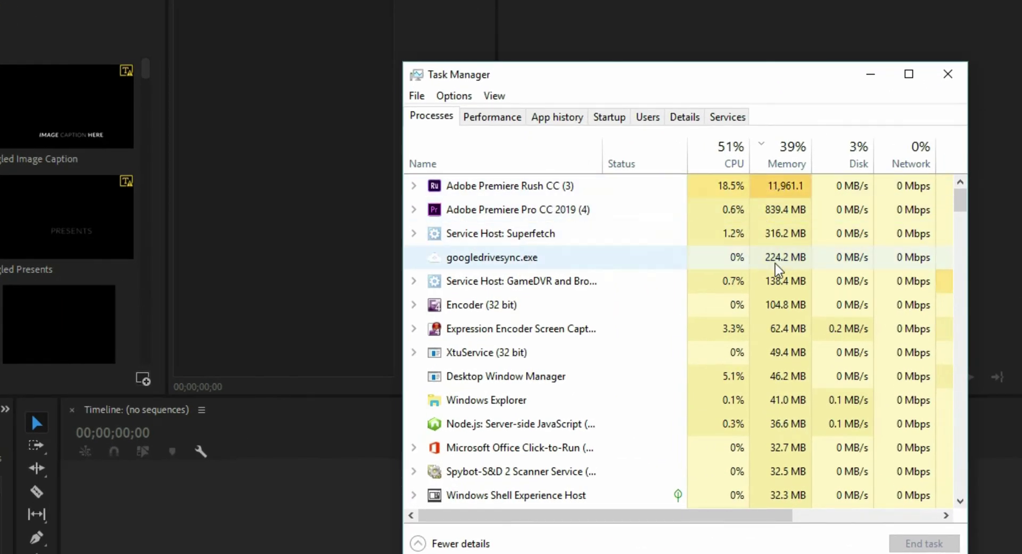
left_click_drag(967, 277, 1021, 277)
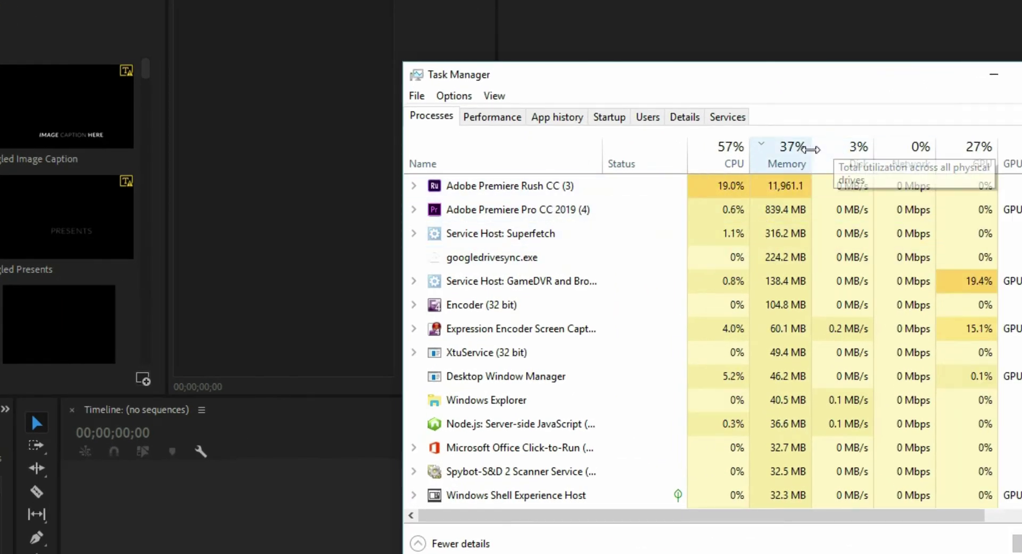
left_click_drag(815, 151, 890, 153)
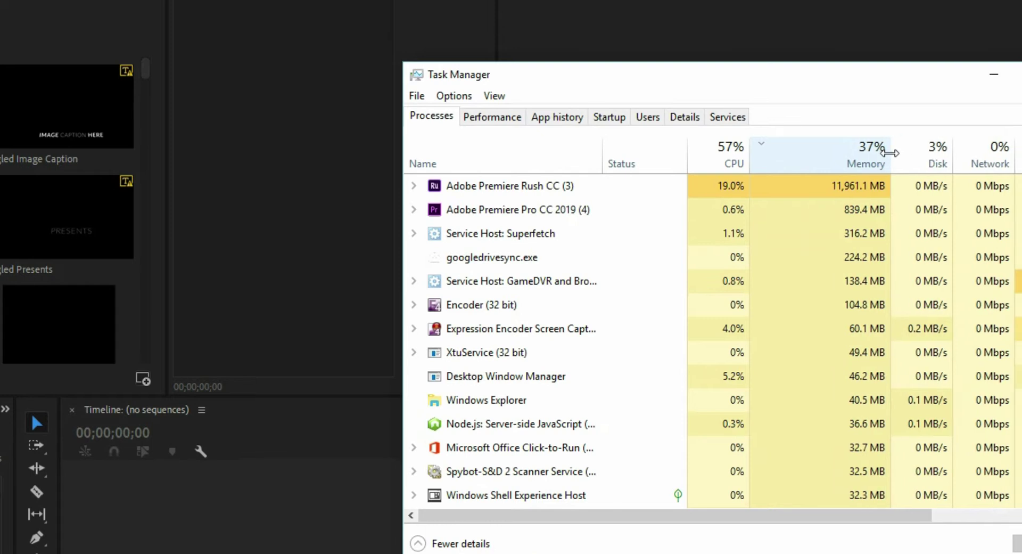
left_click(551, 194)
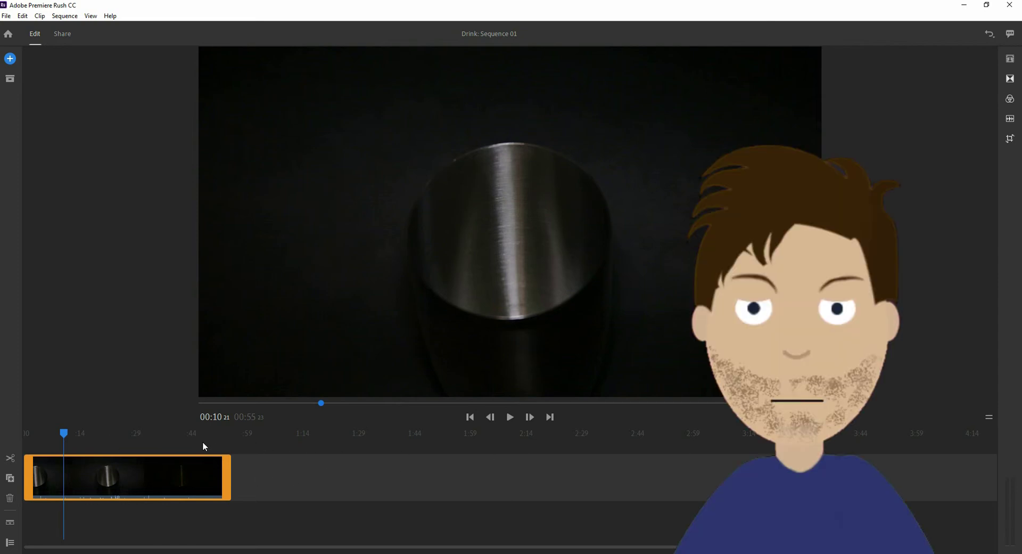
Step: Trim about 2 seconds off the end of the timeline clip and split it at about 18 seconds
mouse_move(229, 473)
left_mouse_down()
mouse_move(206, 473)
mouse_move(215, 473)
left_mouse_up()
left_click(33, 463)
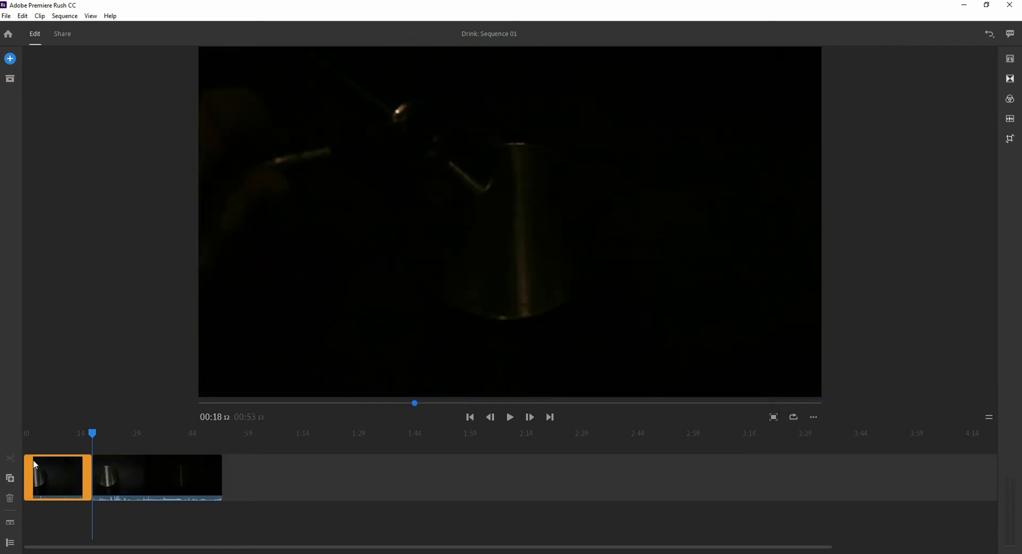
Step: Add the Modern Broadcast caption title template over the second clip at about 25 seconds
left_click_drag(93, 433, 126, 434)
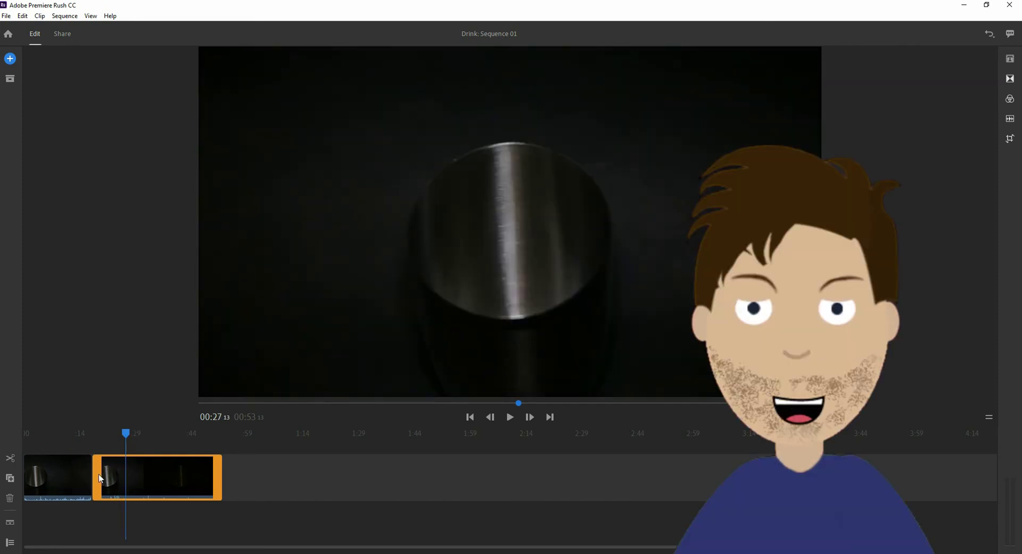
key("Left")
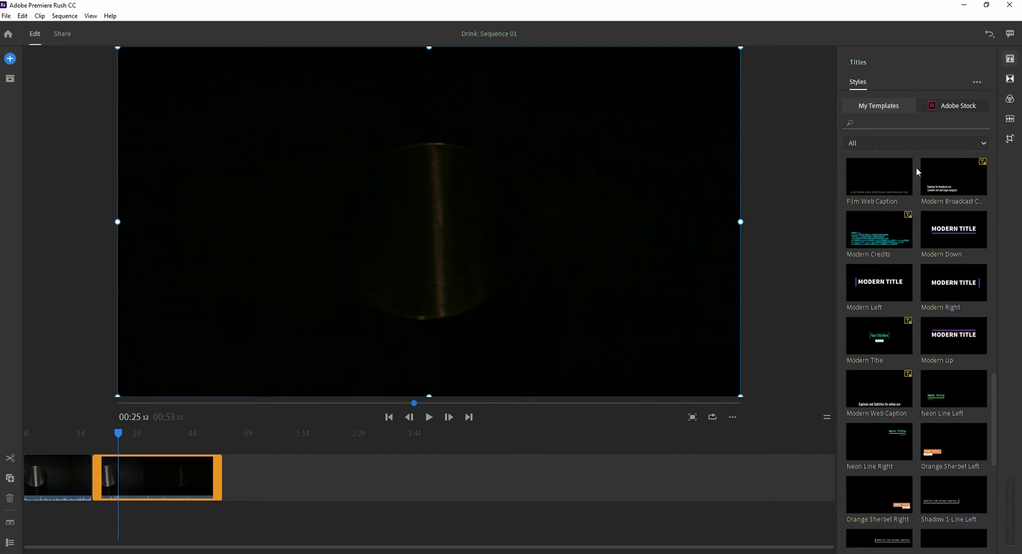
left_click_drag(950, 183, 458, 192)
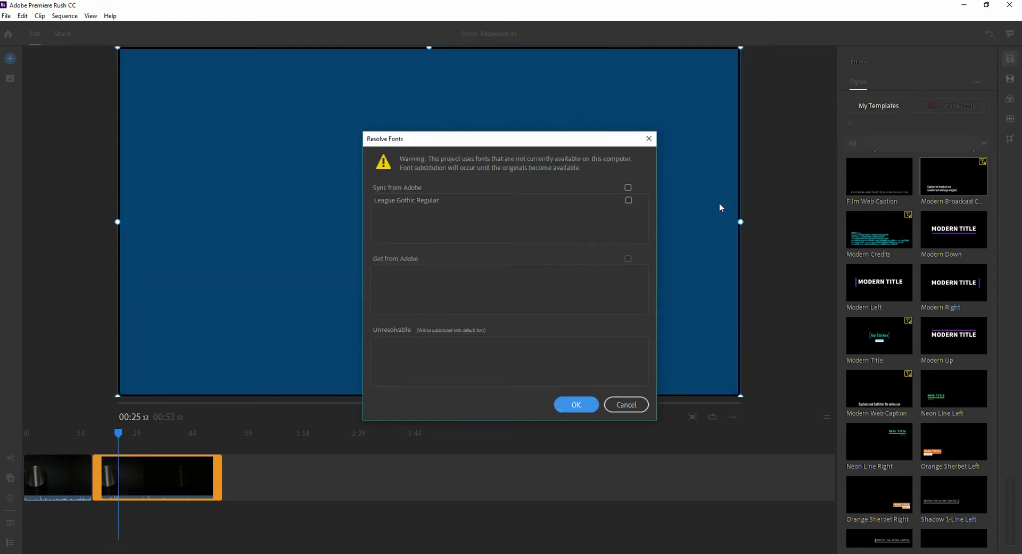
Step: Sync the missing League Gothic Regular font from Adobe and finish resolving the title's fonts
left_click(628, 201)
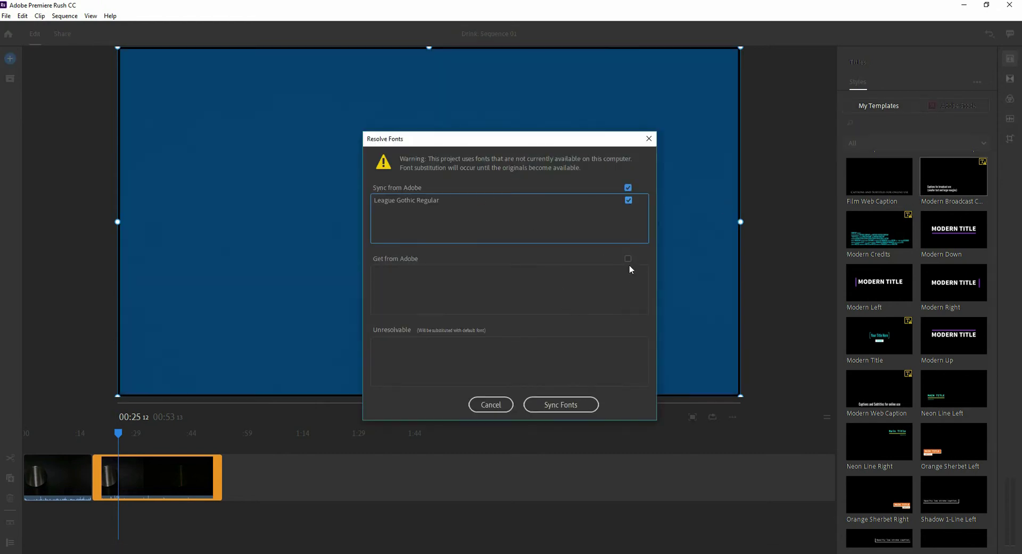
left_click(565, 408)
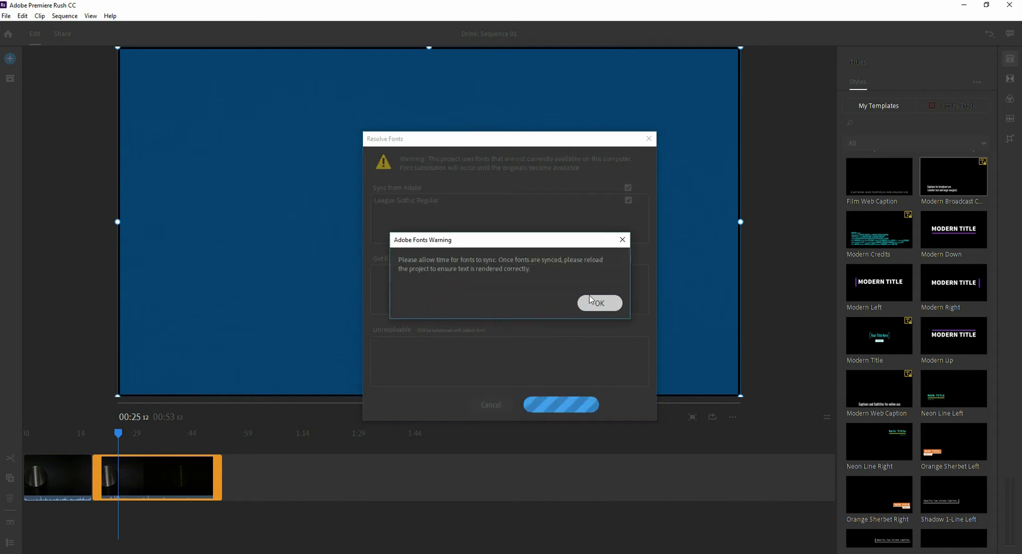
left_click(612, 302)
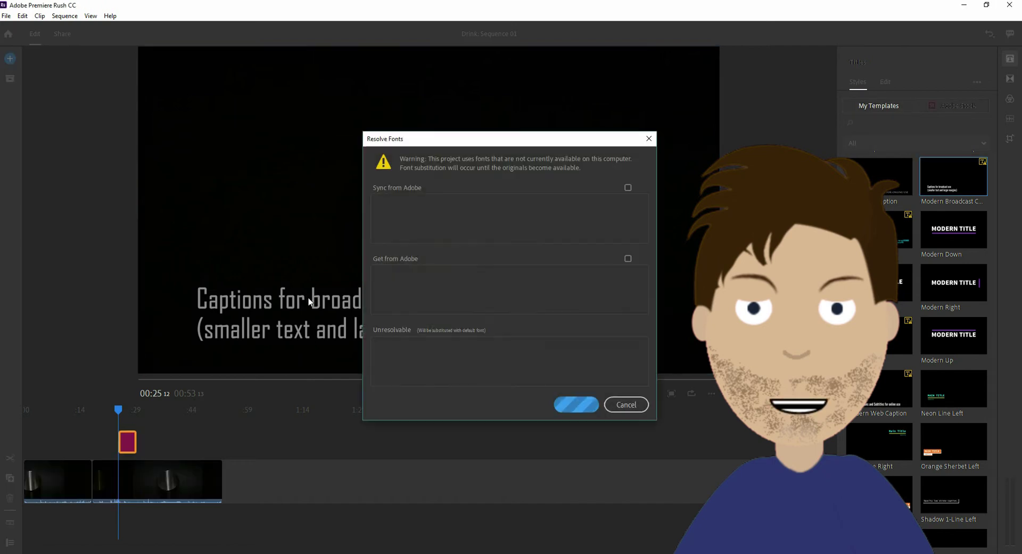
left_click(583, 401)
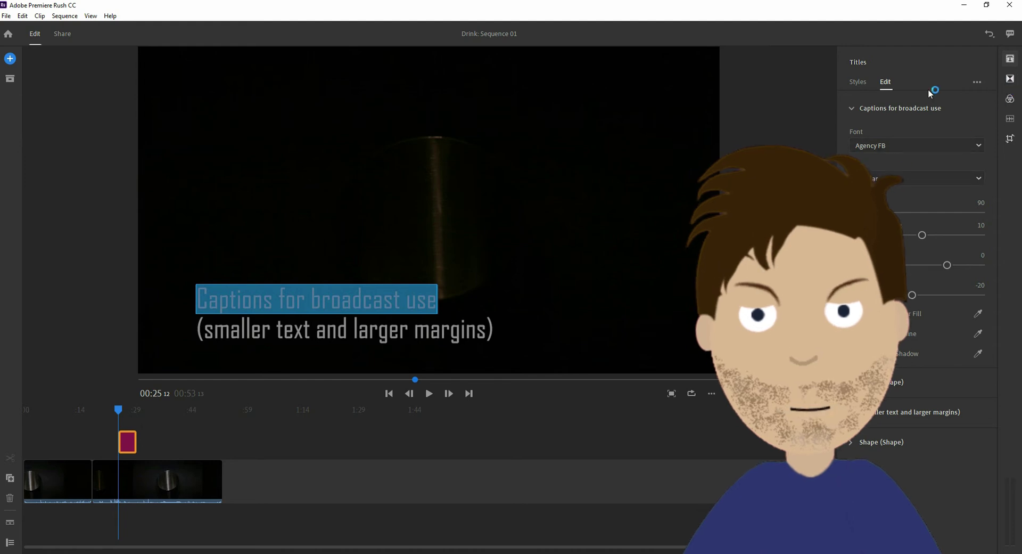
Step: Try to open the transition options
left_click(1008, 80)
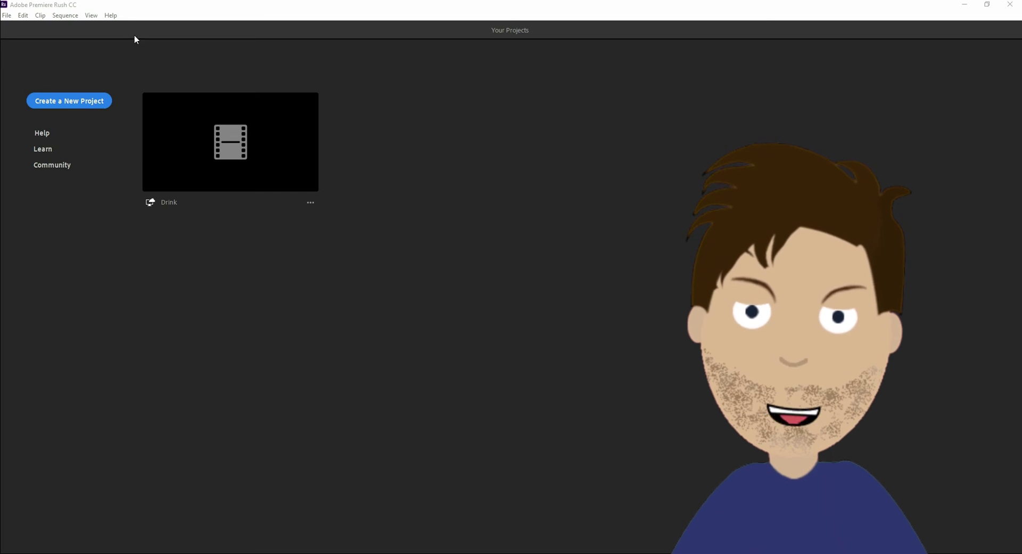
Step: Open the preferences and clear the cache
left_click(7, 15)
left_click(23, 15)
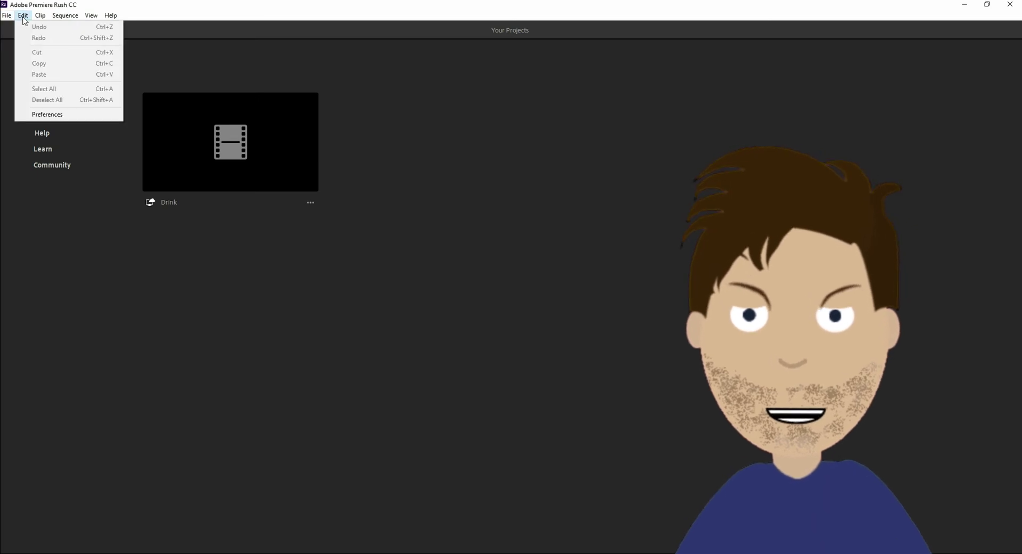
left_click(49, 113)
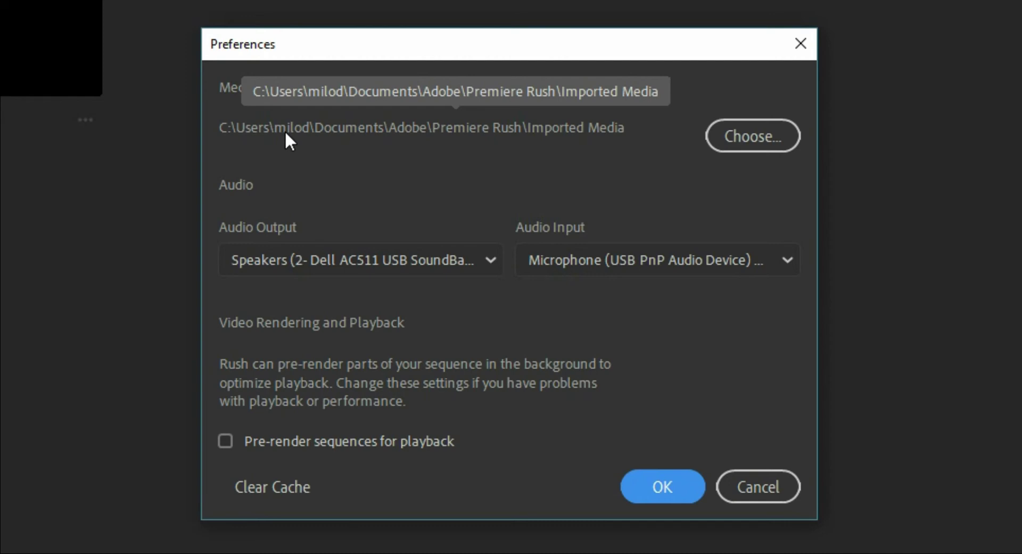
left_click(273, 489)
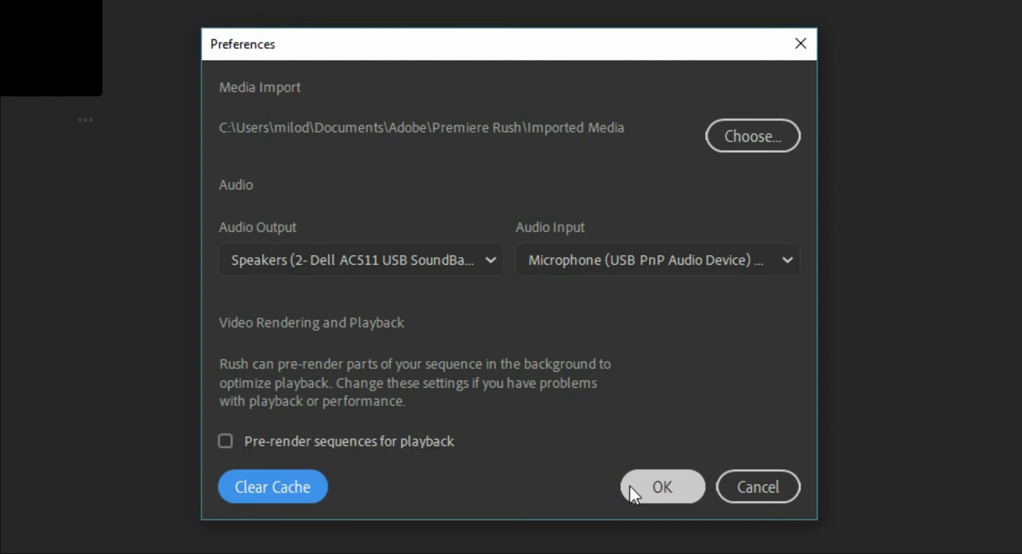
Step: Accept the preferences and reopen the Drink project from the home screen
left_click(645, 486)
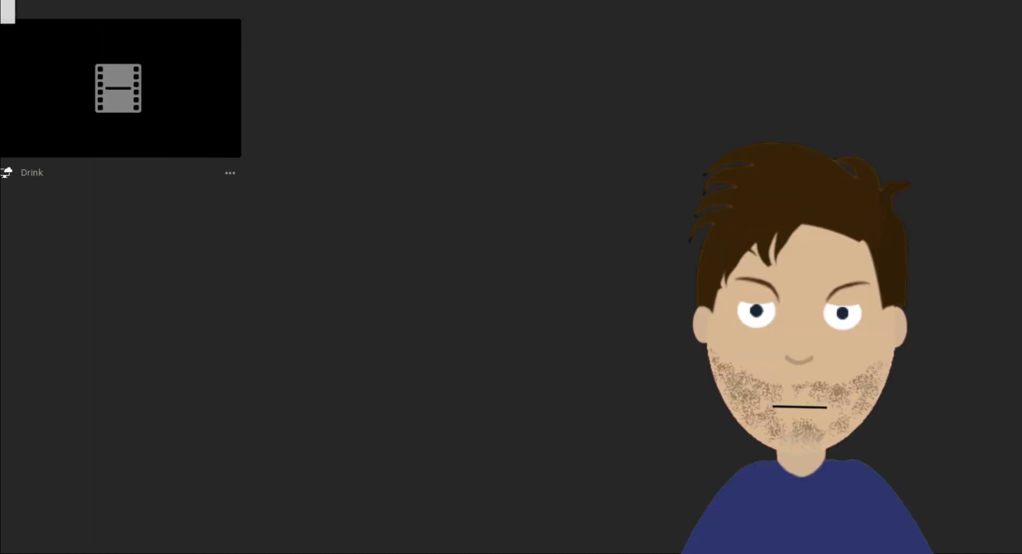
left_click(65, 15)
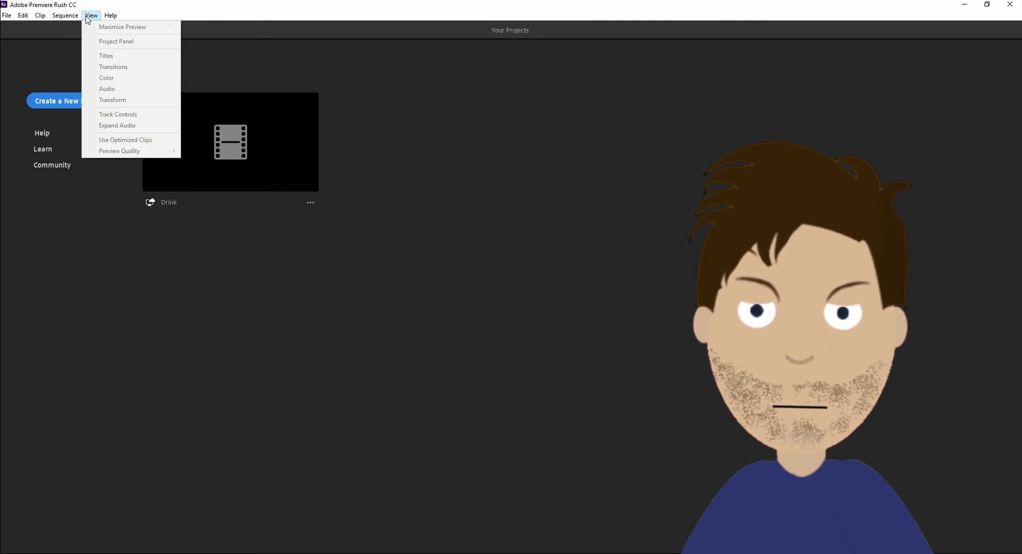
left_click(242, 145)
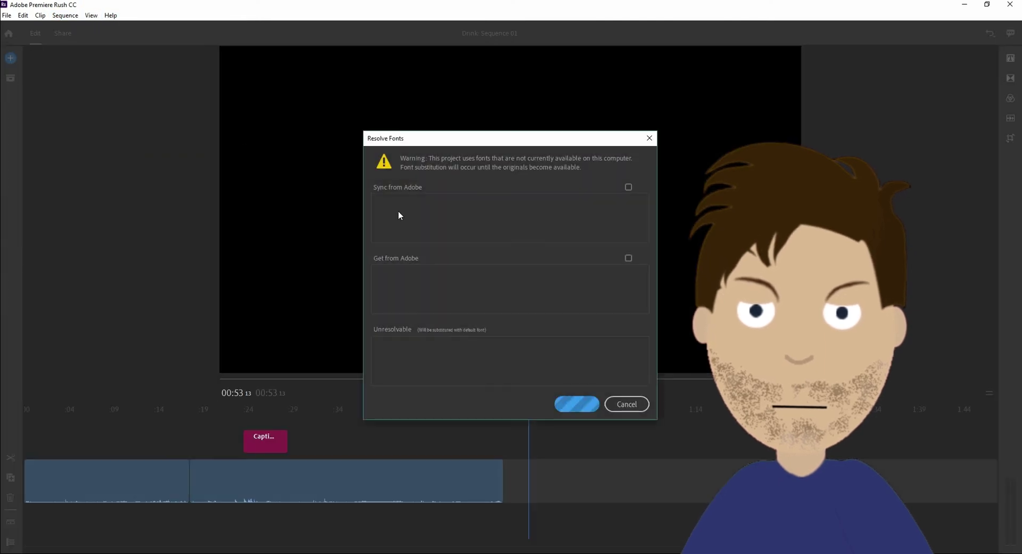
Step: Add a Cross Dissolve transition at the cut between the two clips
left_click(318, 410)
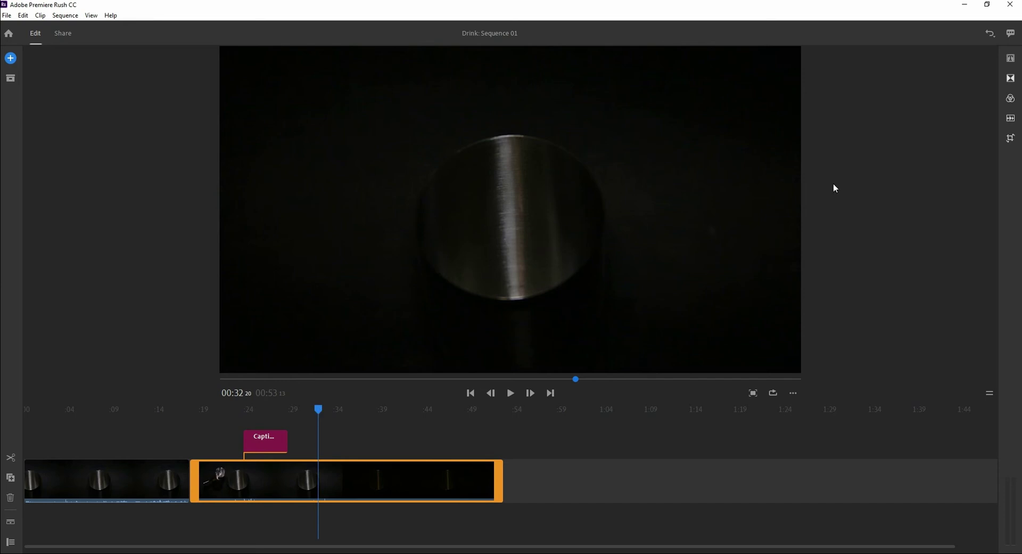
left_click(1011, 80)
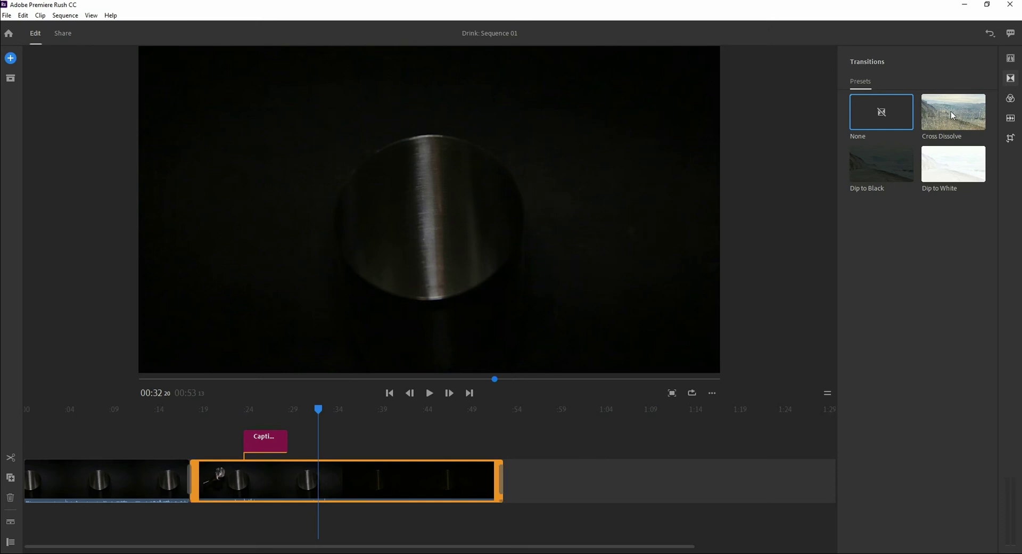
mouse_move(952, 115)
left_mouse_down()
mouse_move(299, 420)
mouse_move(190, 490)
left_mouse_up()
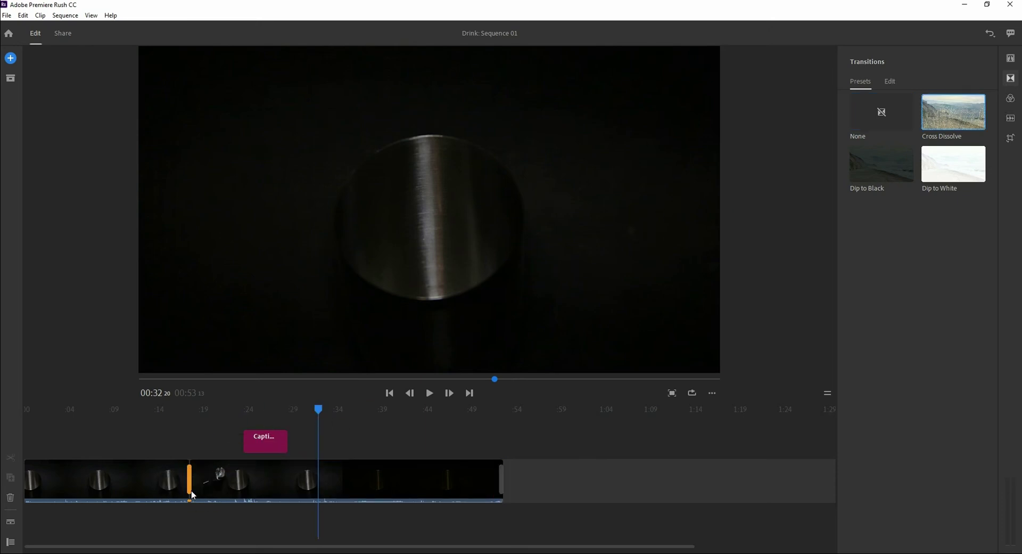
Step: Play back the cross dissolve between the two clips with the timeline enlarged
left_click_drag(692, 545, 262, 547)
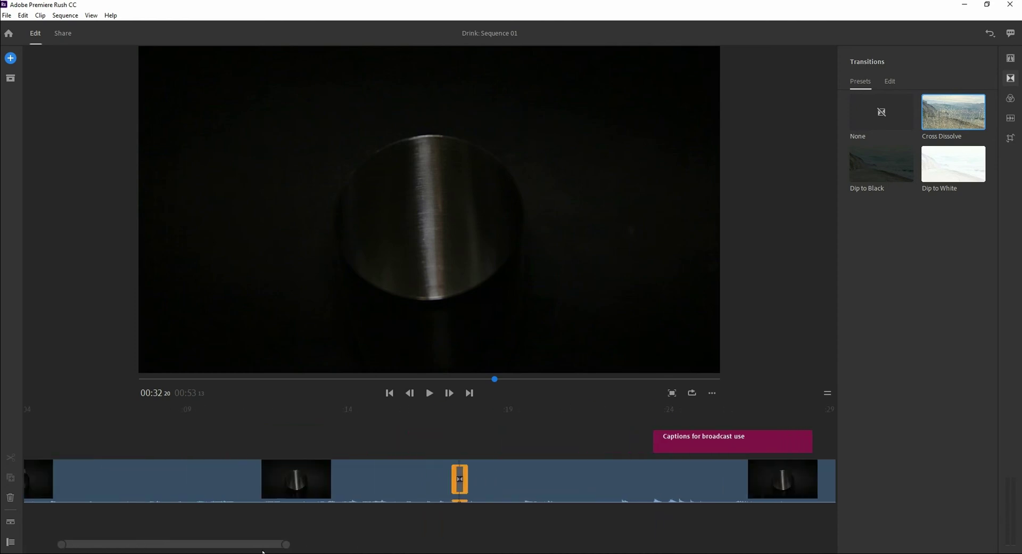
left_click(427, 442)
key("space")
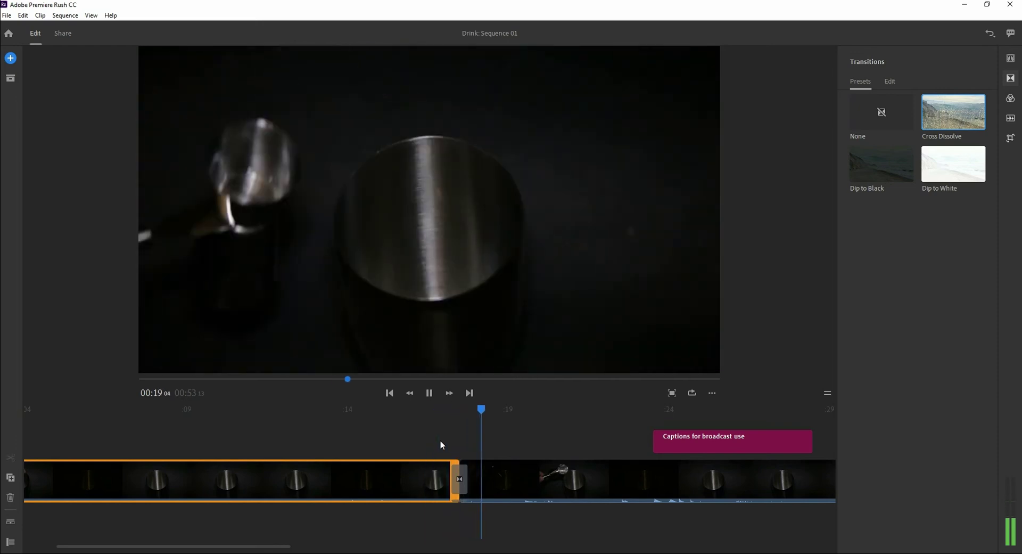
key("space")
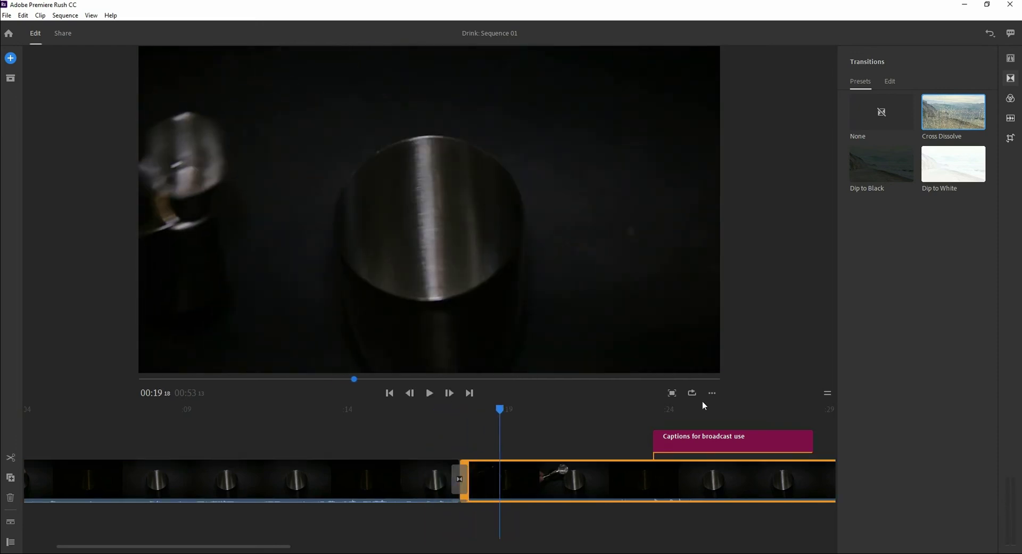
Step: Select the caption title and examine the editing options for its text lines and shapes
left_click(709, 439)
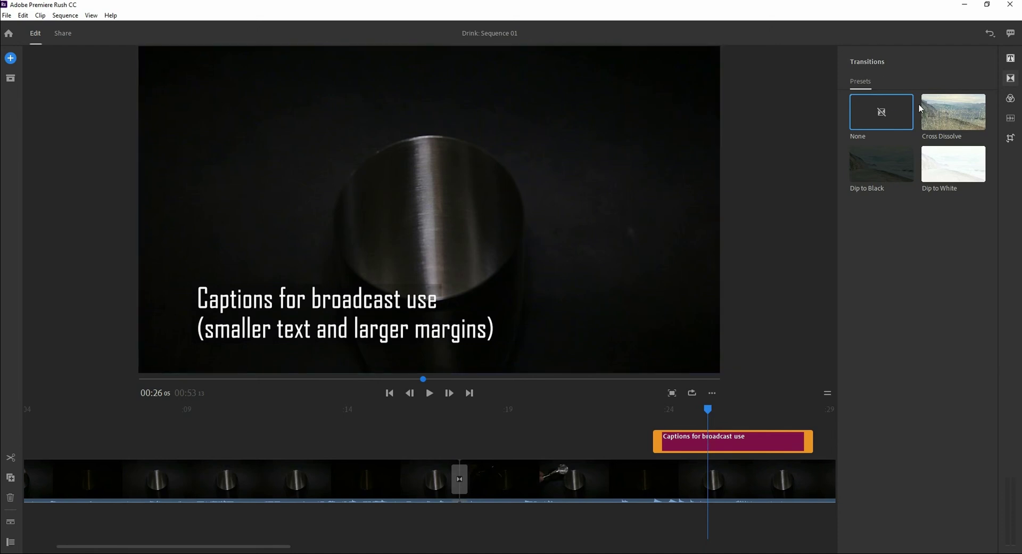
left_click(1011, 59)
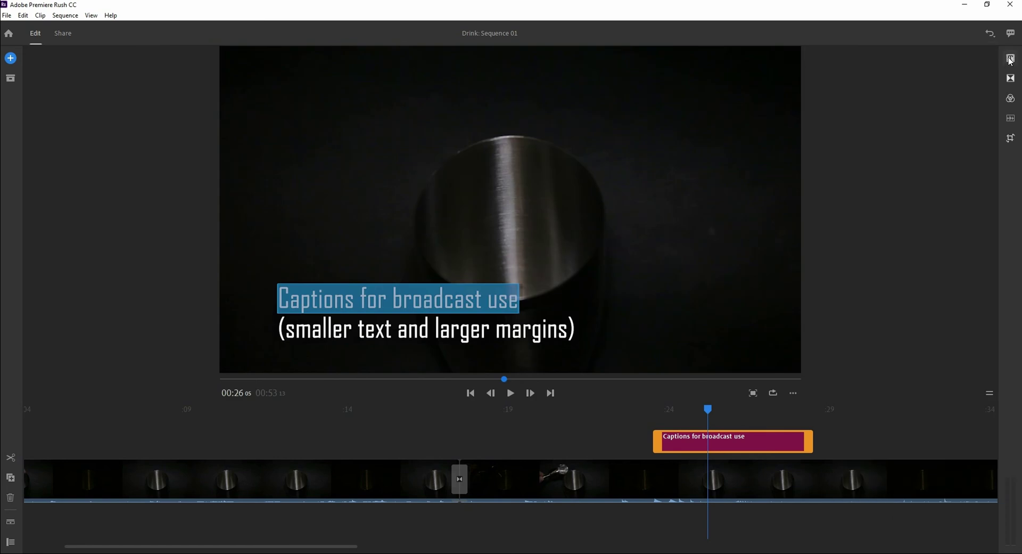
left_click(1010, 59)
left_click(884, 84)
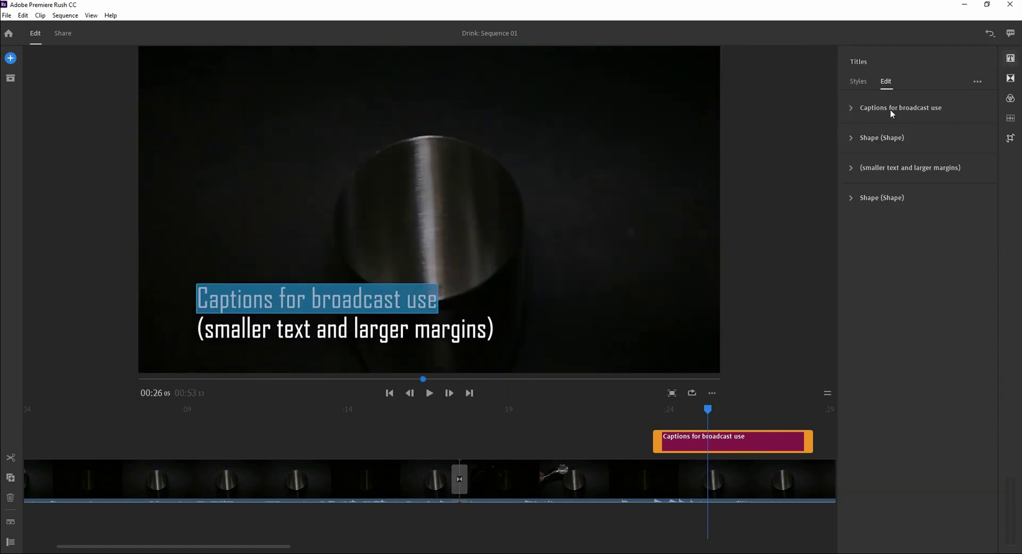
left_click(852, 108)
left_click(878, 142)
left_click(874, 122)
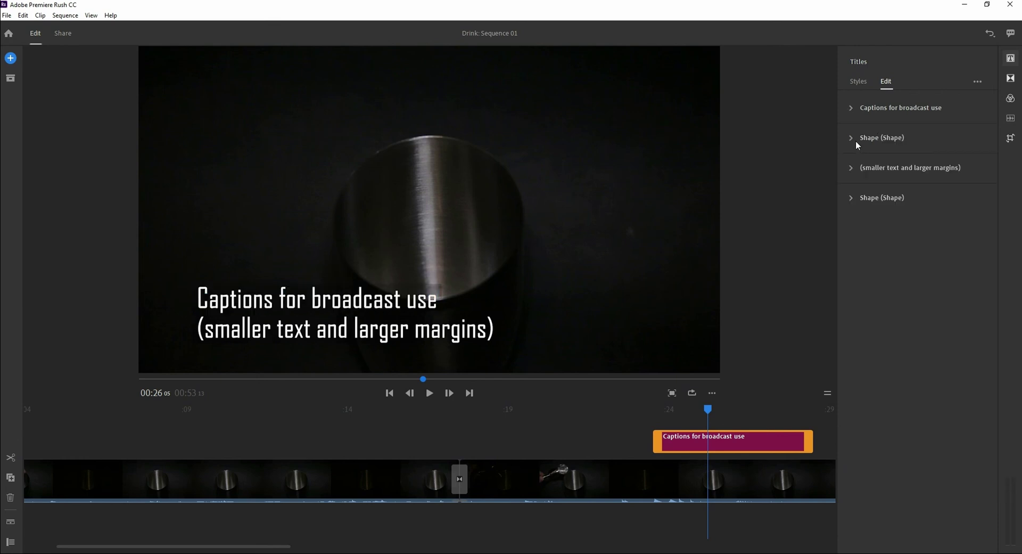
left_click(855, 139)
left_click(879, 142)
left_click(852, 174)
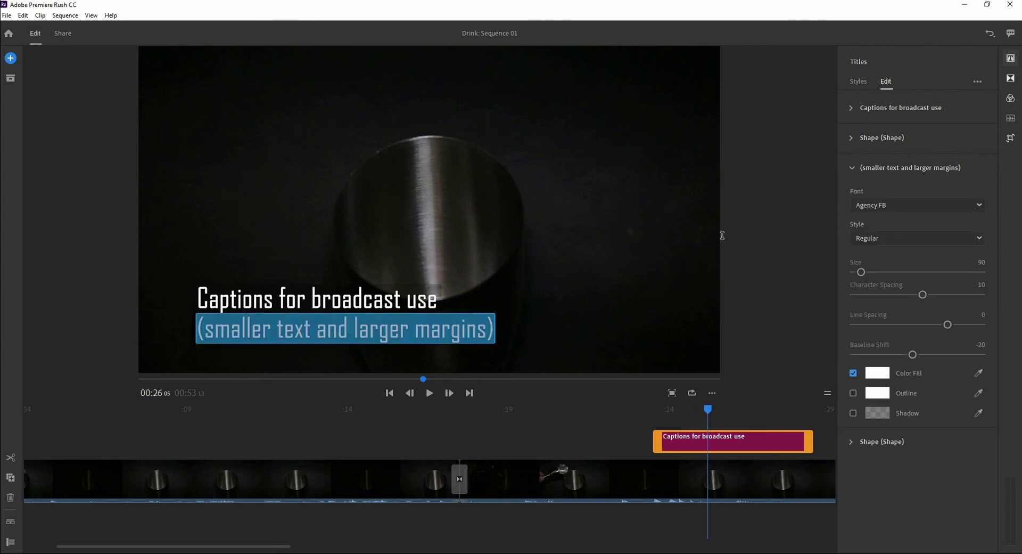
type("d")
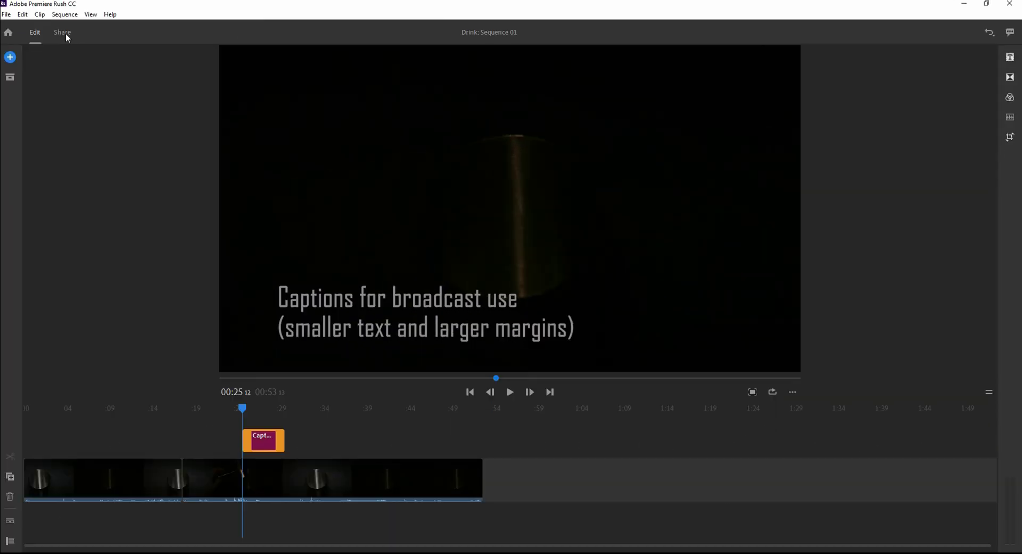
Step: Open the sharing settings for the Drink sequence and enable Instagram as an export destination
left_click(64, 33)
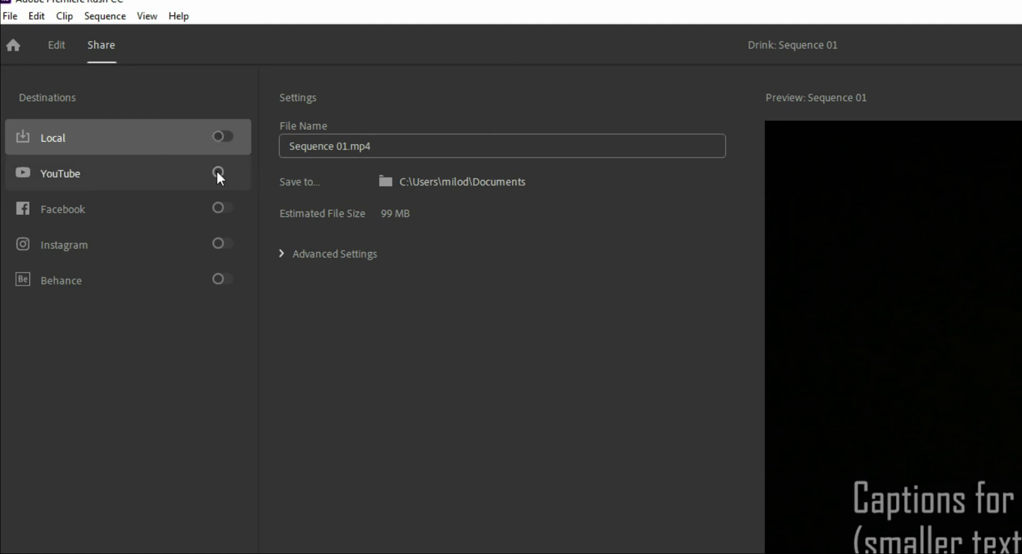
left_click(222, 243)
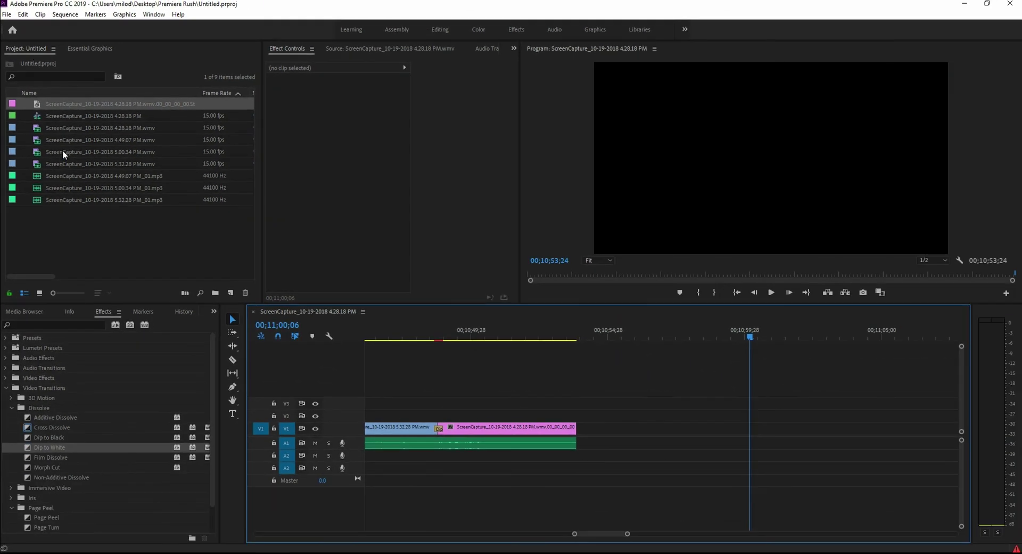
Step: Switch to Premiere Pro, open the export settings for the ScreenCapture_10-19-2018 4.28.18 PM sequence and examine the available formats and H.264 presets
left_click(46, 127)
left_click(46, 116)
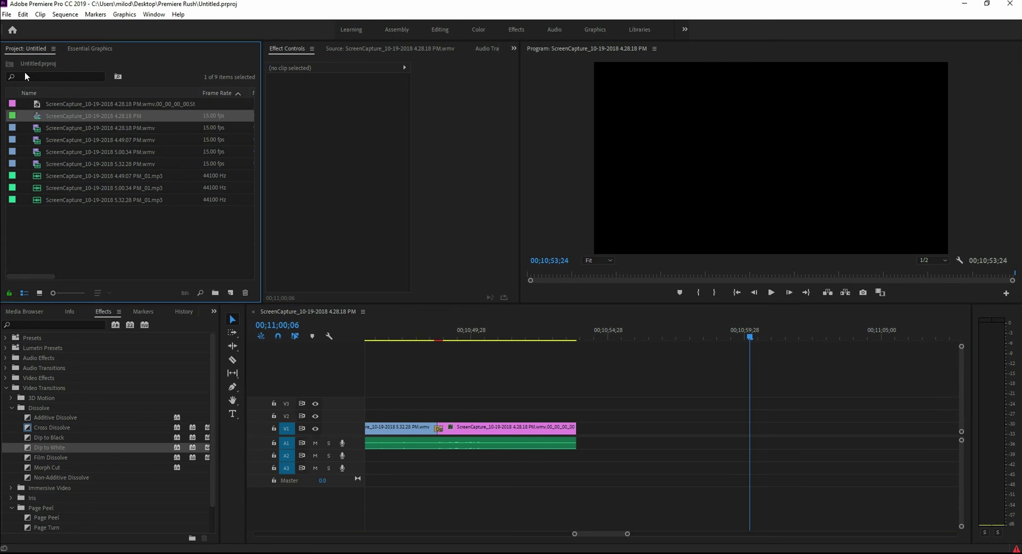
left_click(7, 16)
mouse_move(70, 381)
left_click(203, 315)
left_click(666, 122)
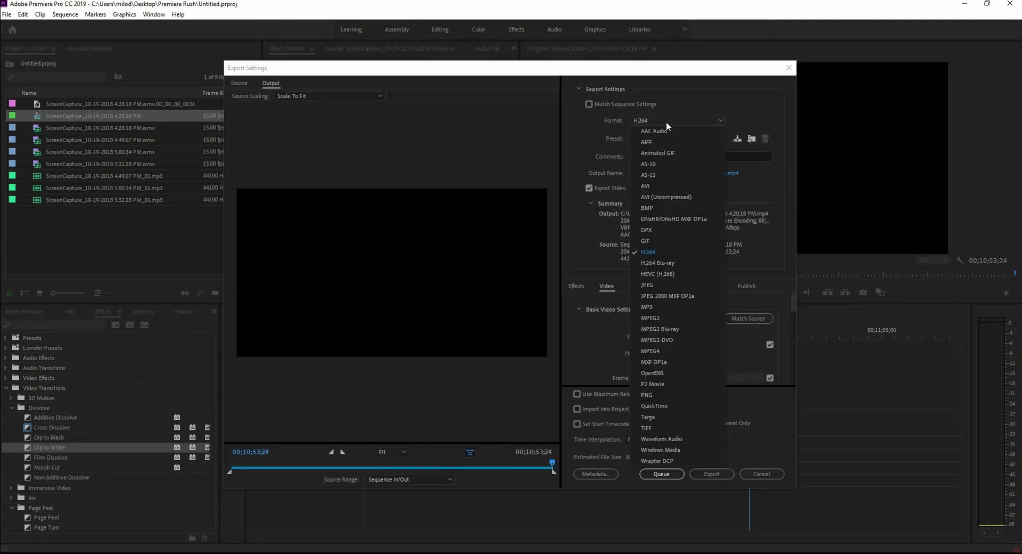
left_click(666, 121)
left_click(666, 138)
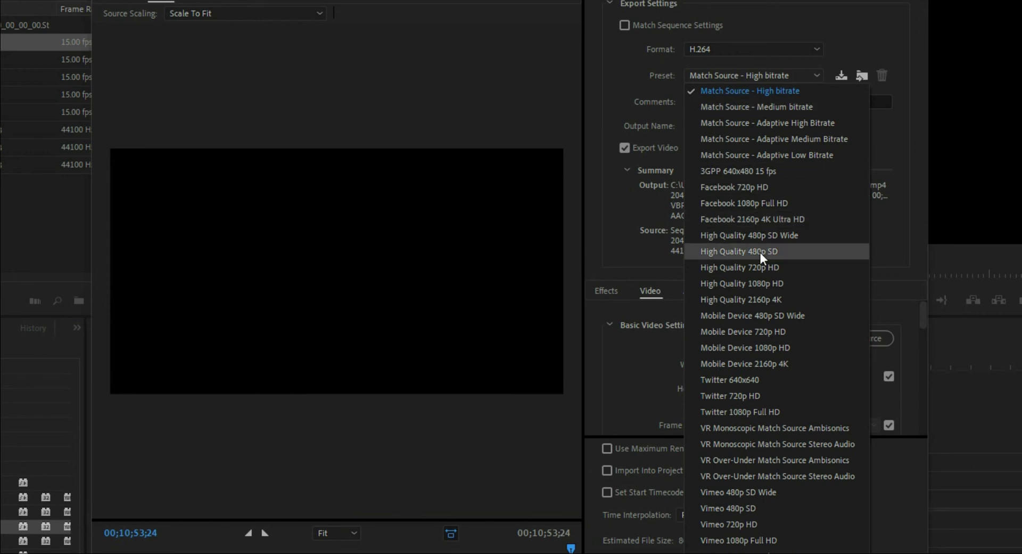
key("Escape")
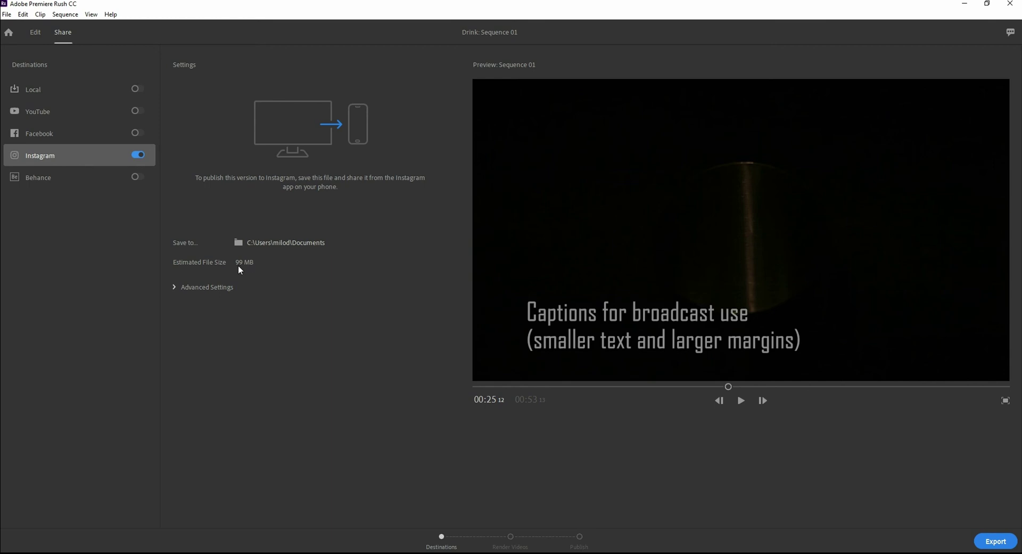
Step: Switch back to Premiere Rush, view Instagram's advanced settings, and inspect the YouTube and Facebook destinations, leaving both disabled
left_click(175, 287)
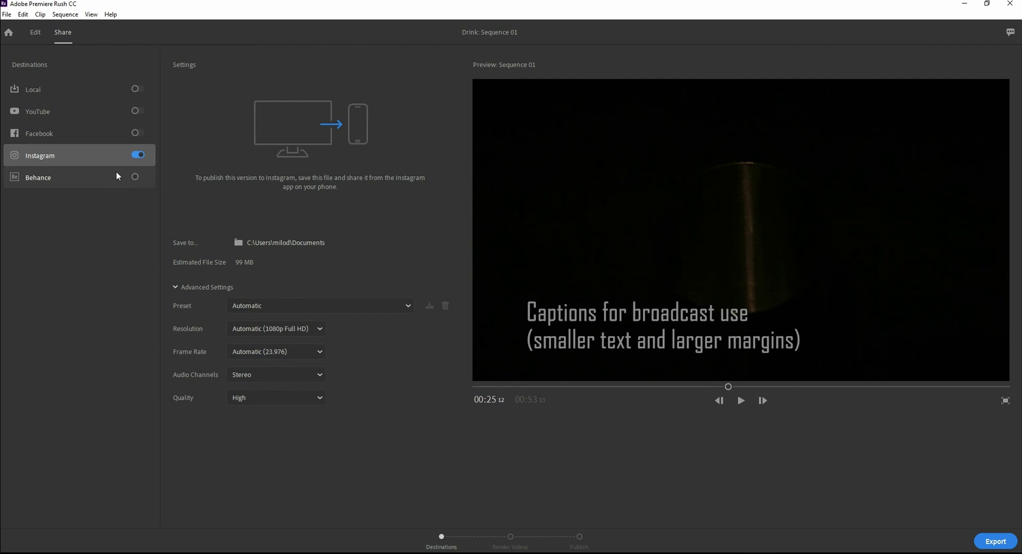
left_click(137, 111)
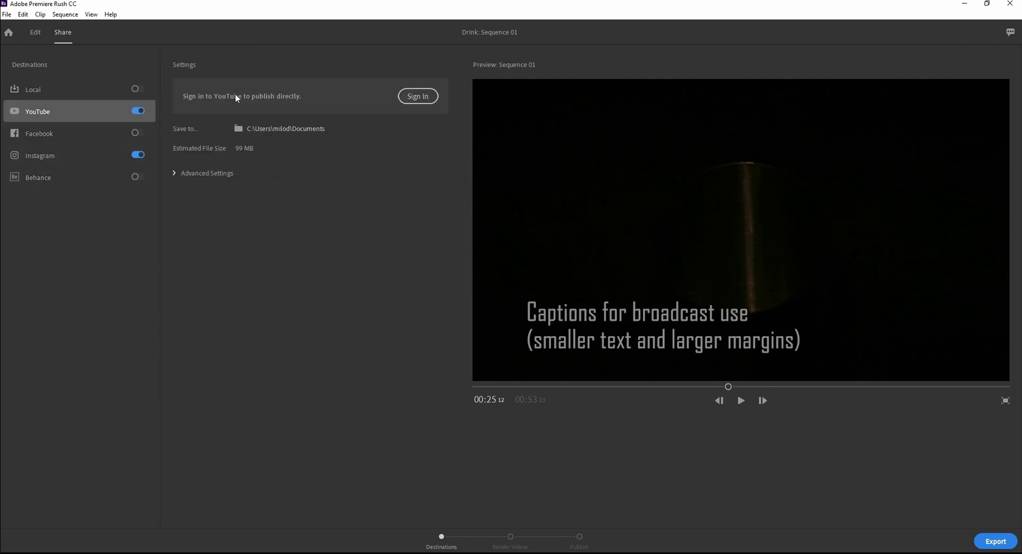
left_click(137, 133)
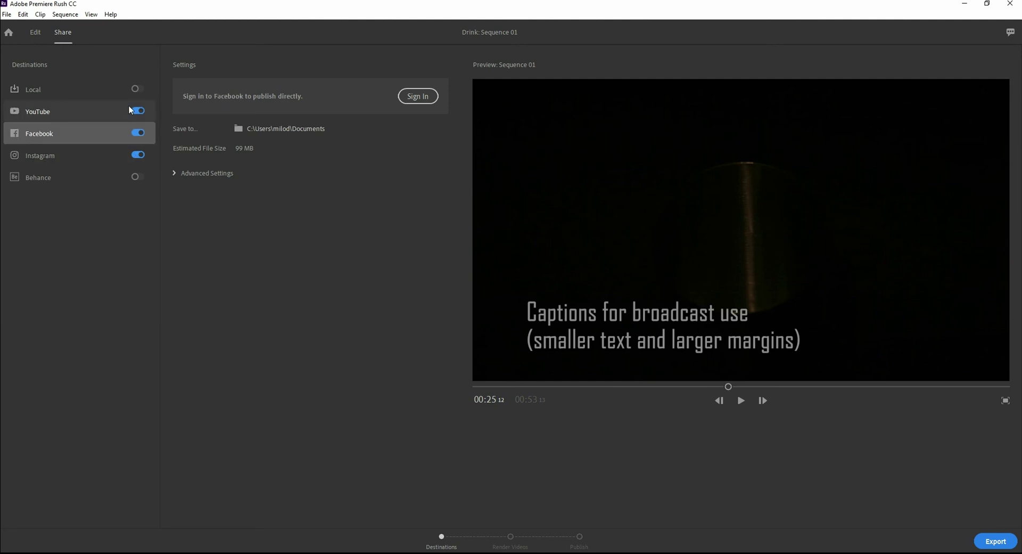
left_click(138, 119)
left_click(138, 132)
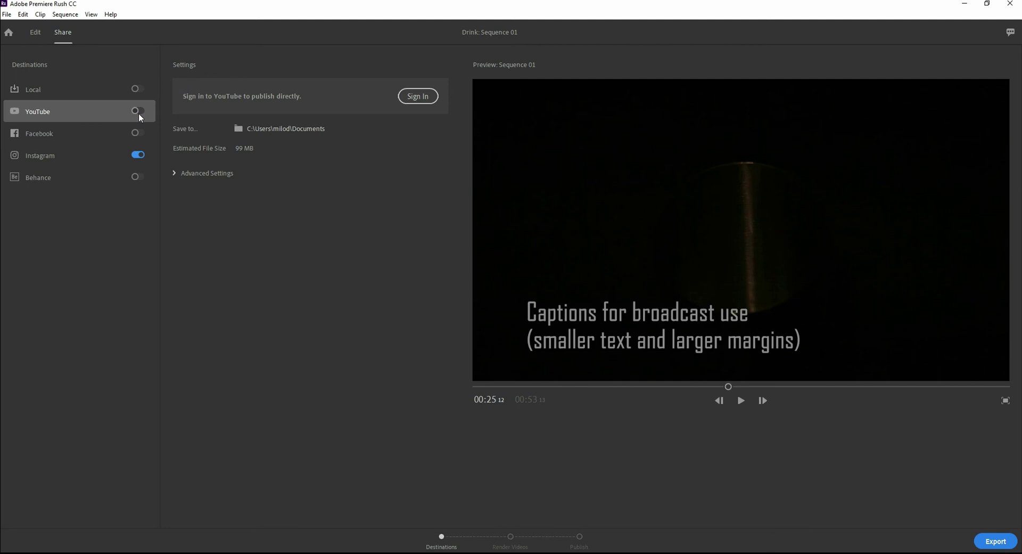
Step: Export the sequence for Instagram and cancel the export settings in Premiere Pro
left_click(996, 542)
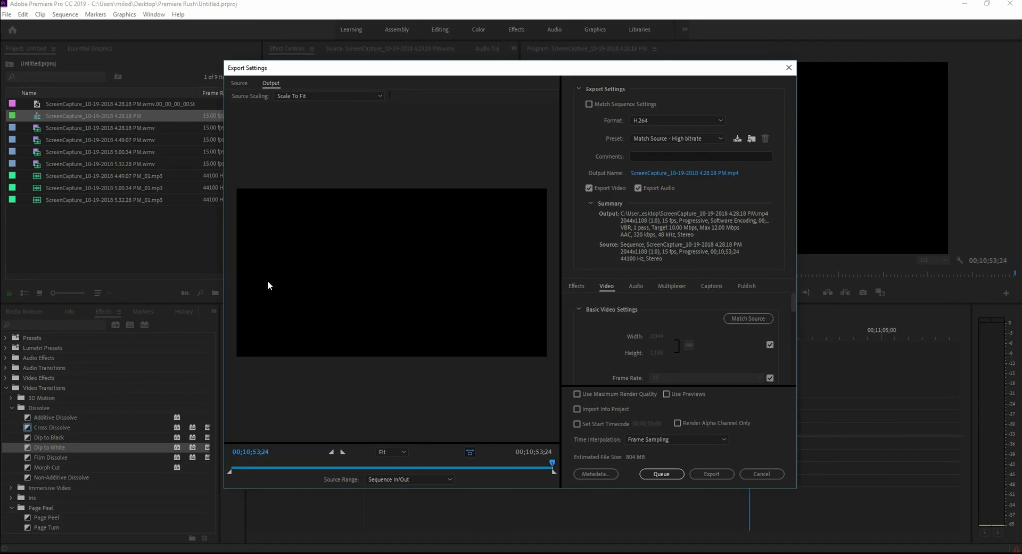
left_click(762, 472)
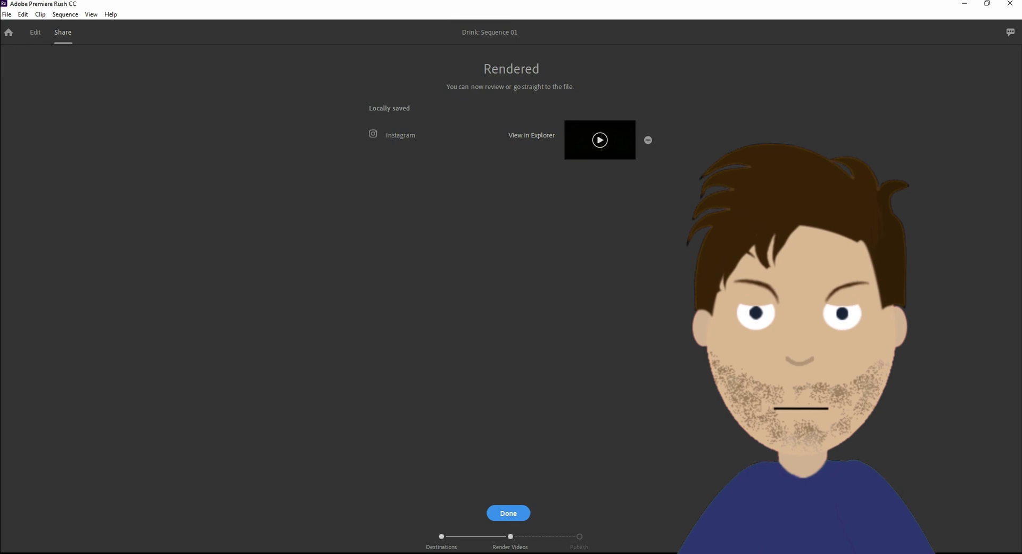
Step: Return to editing the Drink sequence in Premiere Rush and move the caption title about one second earlier
left_click(35, 35)
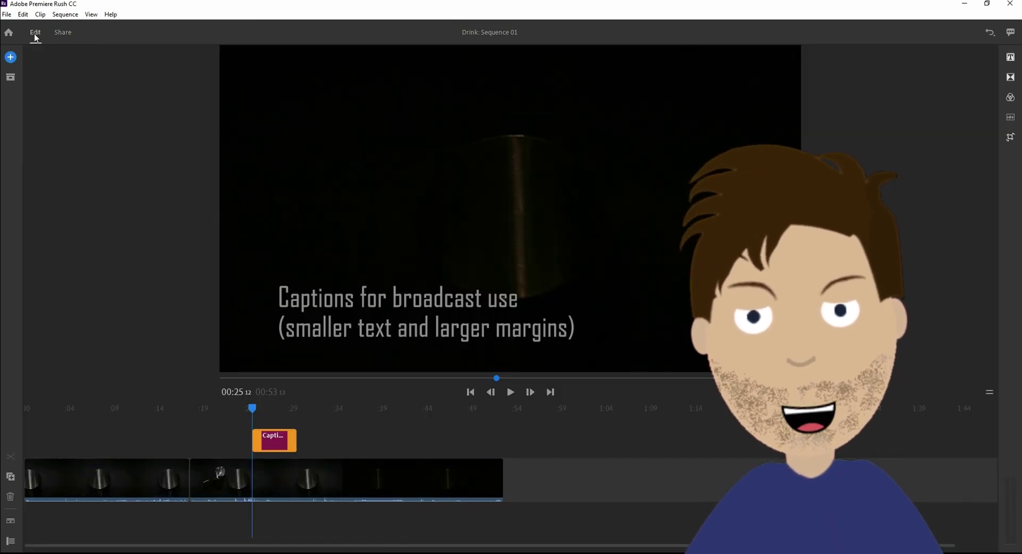
mouse_move(284, 441)
left_mouse_down()
mouse_move(225, 446)
mouse_move(277, 446)
left_mouse_up()
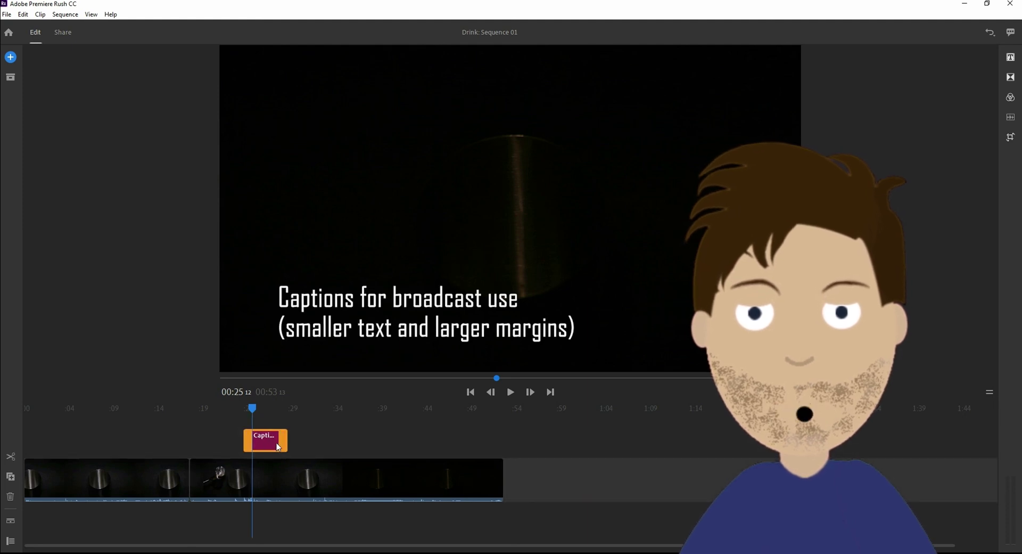
Step: Select the second clip and move the playhead through about 36 seconds to the end of the sequence
left_click(282, 473)
left_click(616, 377)
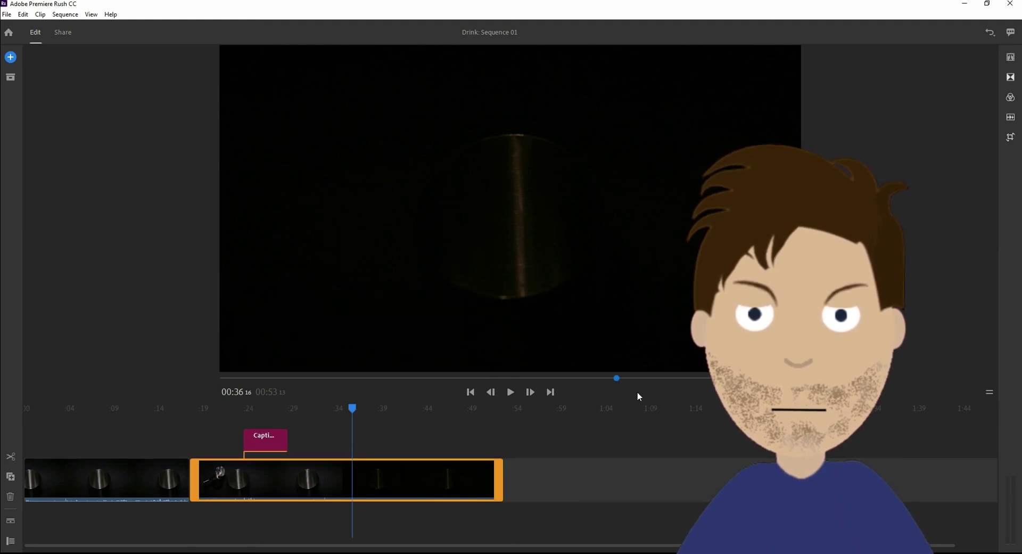
key("End")
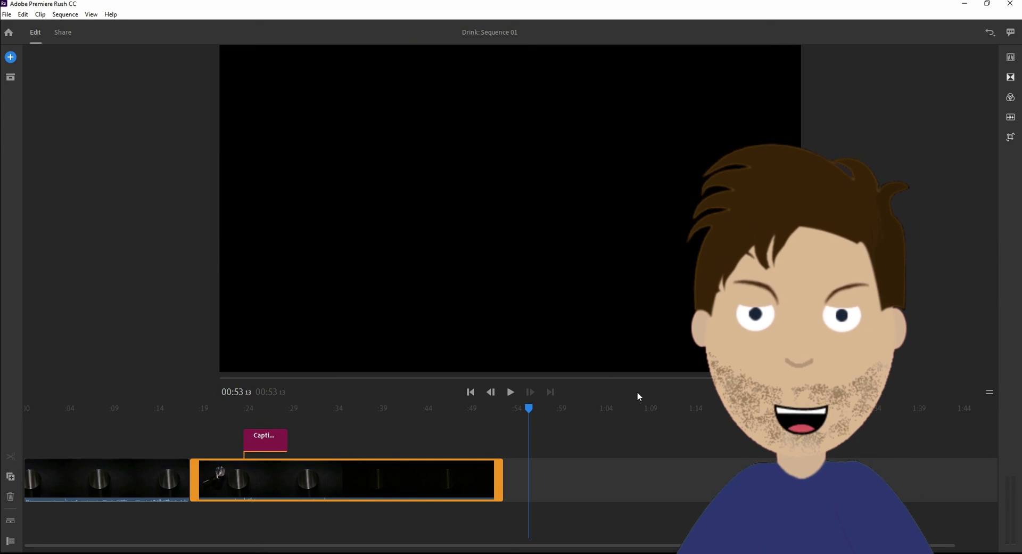